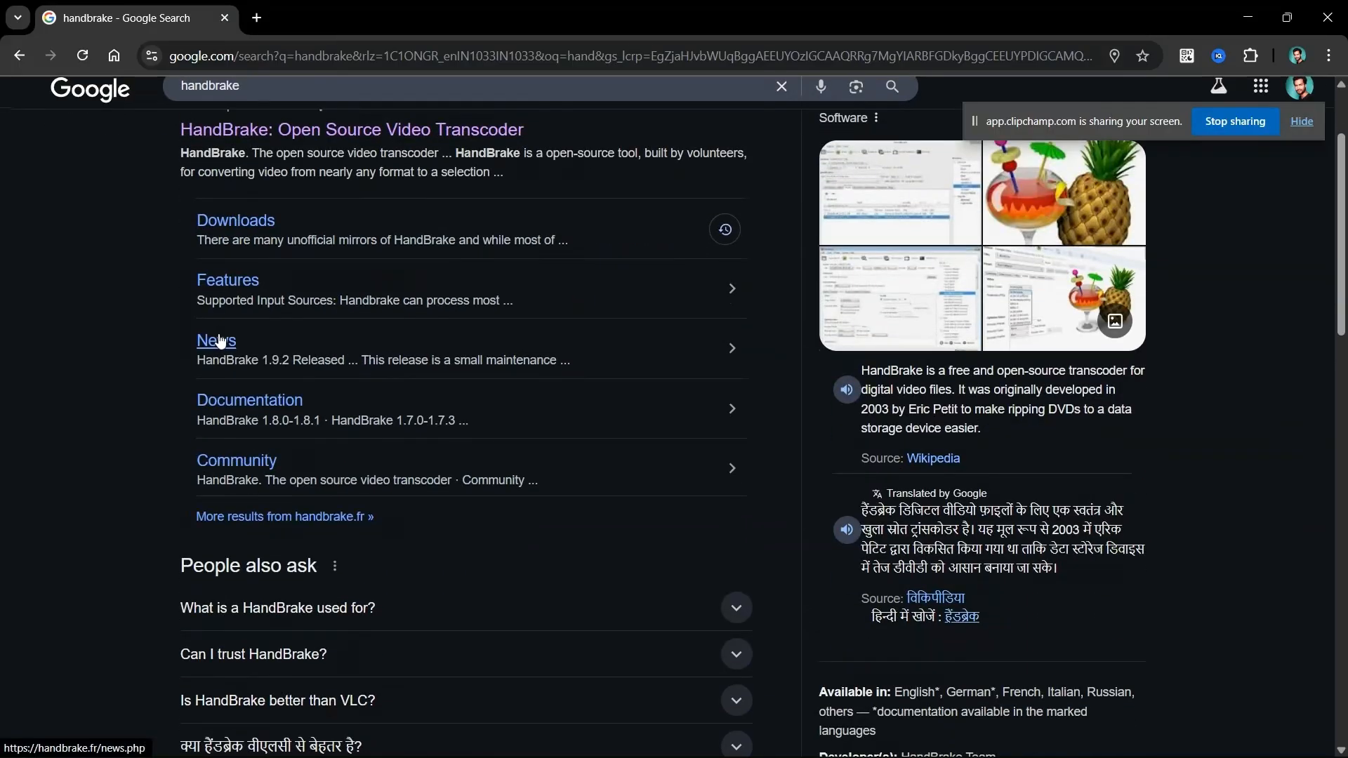
- Open the HandBrake website from the search results and go to its downloads page for other platforms
scroll(211, 340, up, 2)
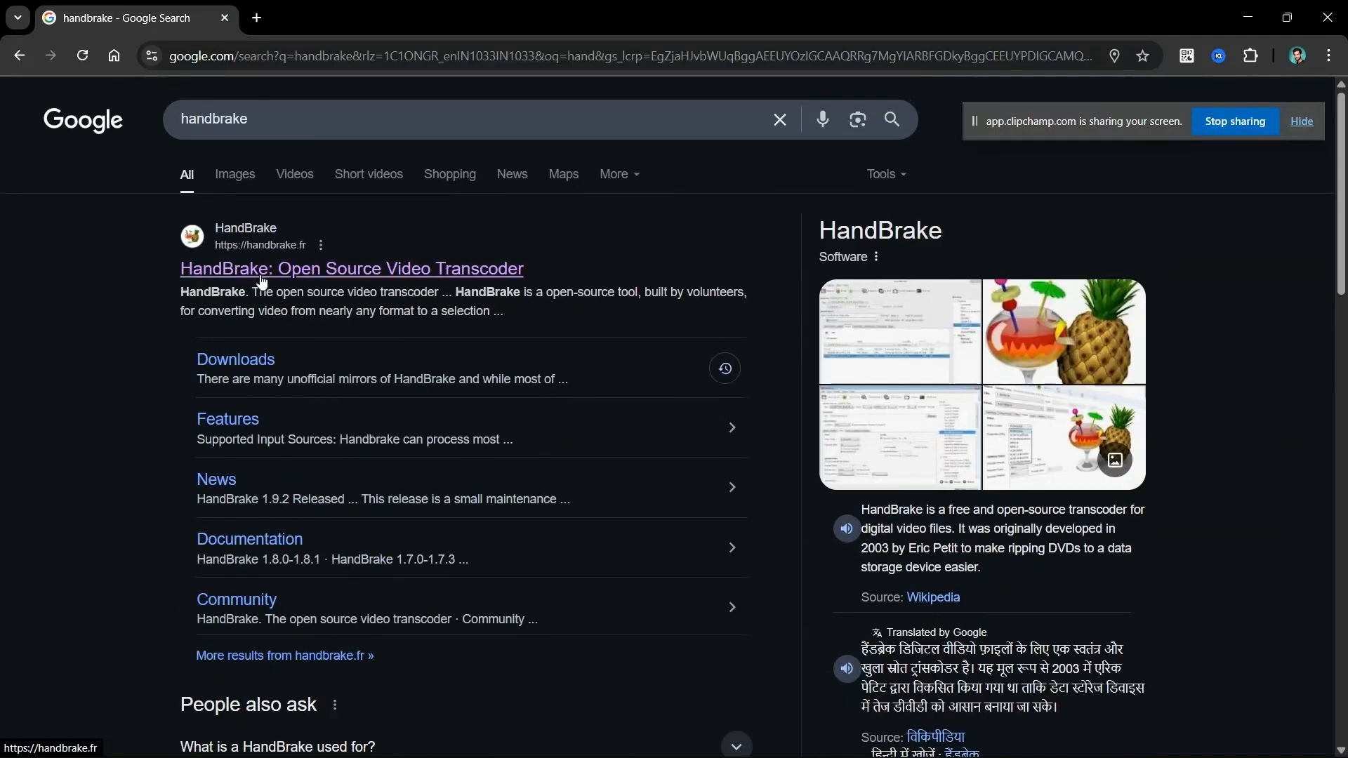
click(254, 278)
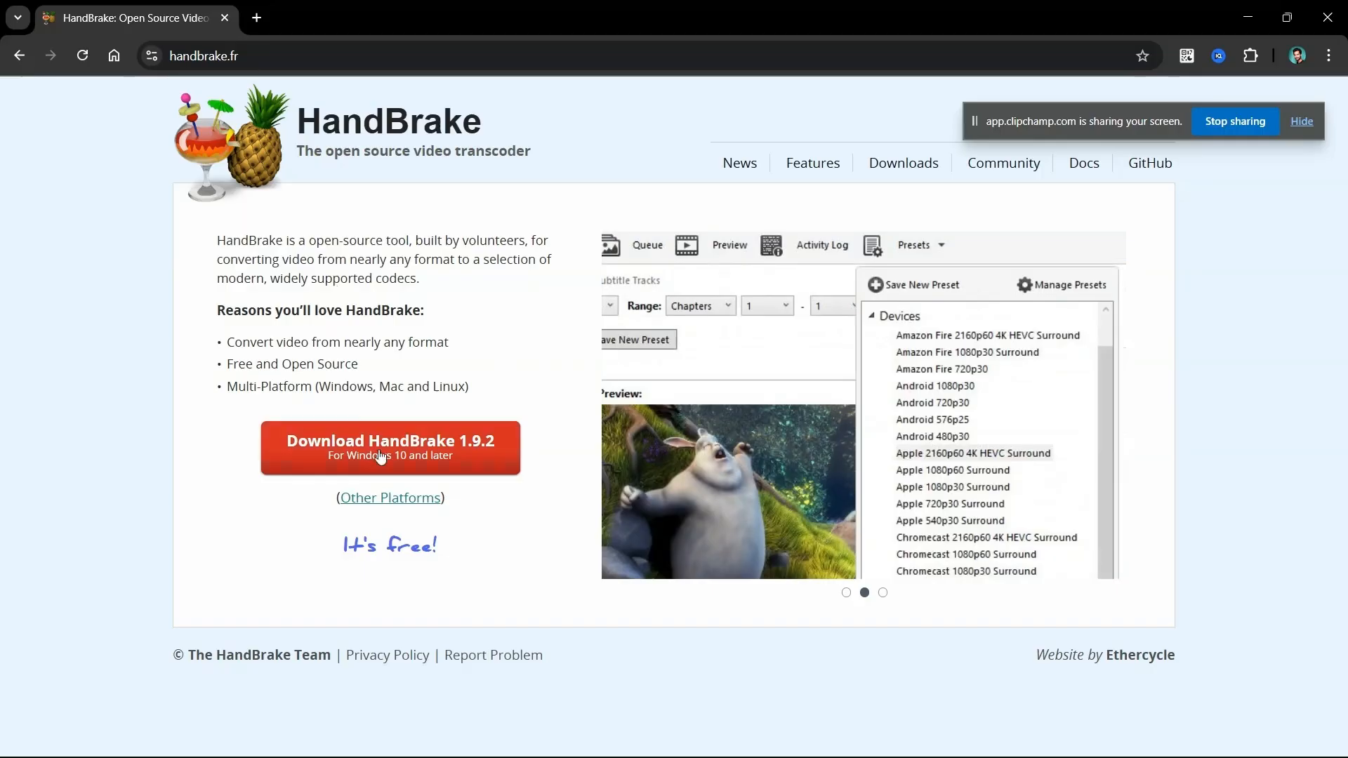
click(388, 499)
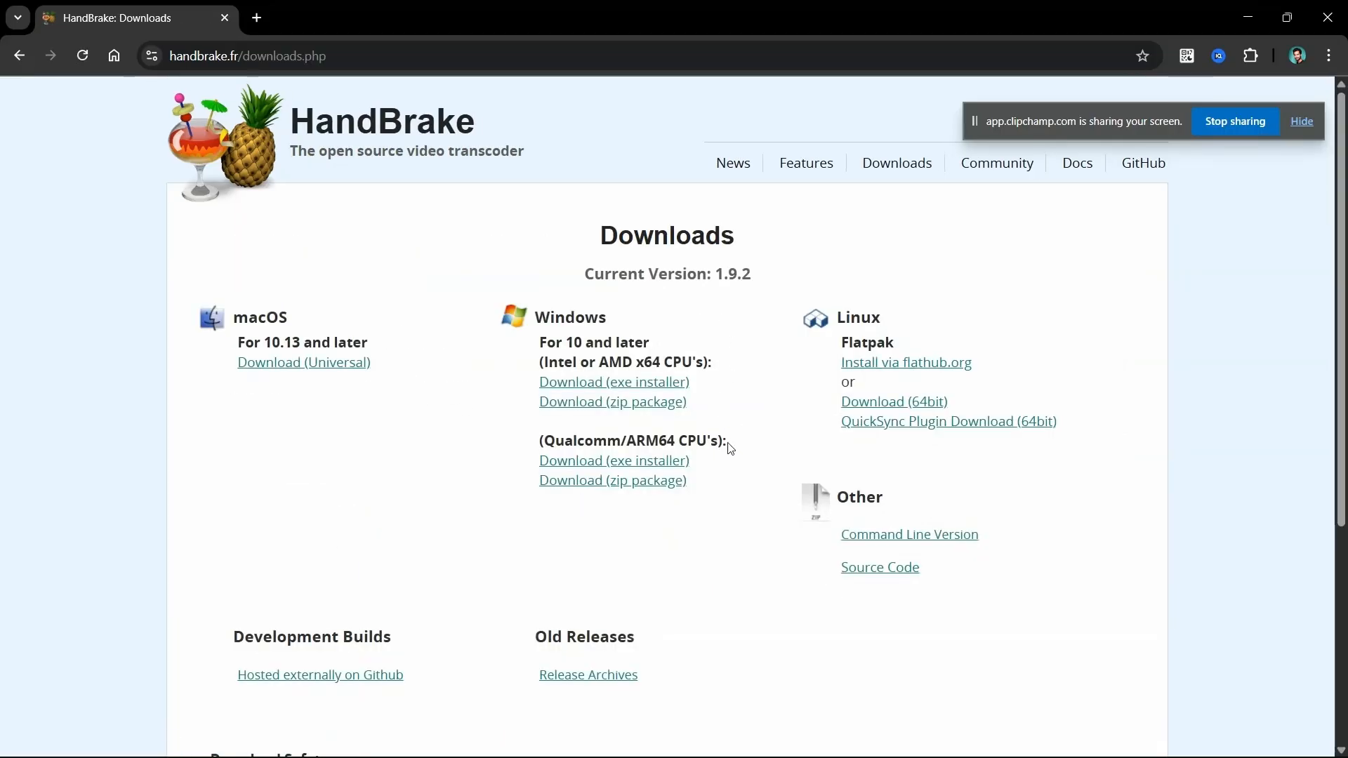
scroll(730, 448, down, 2)
scroll(727, 448, up, 2)
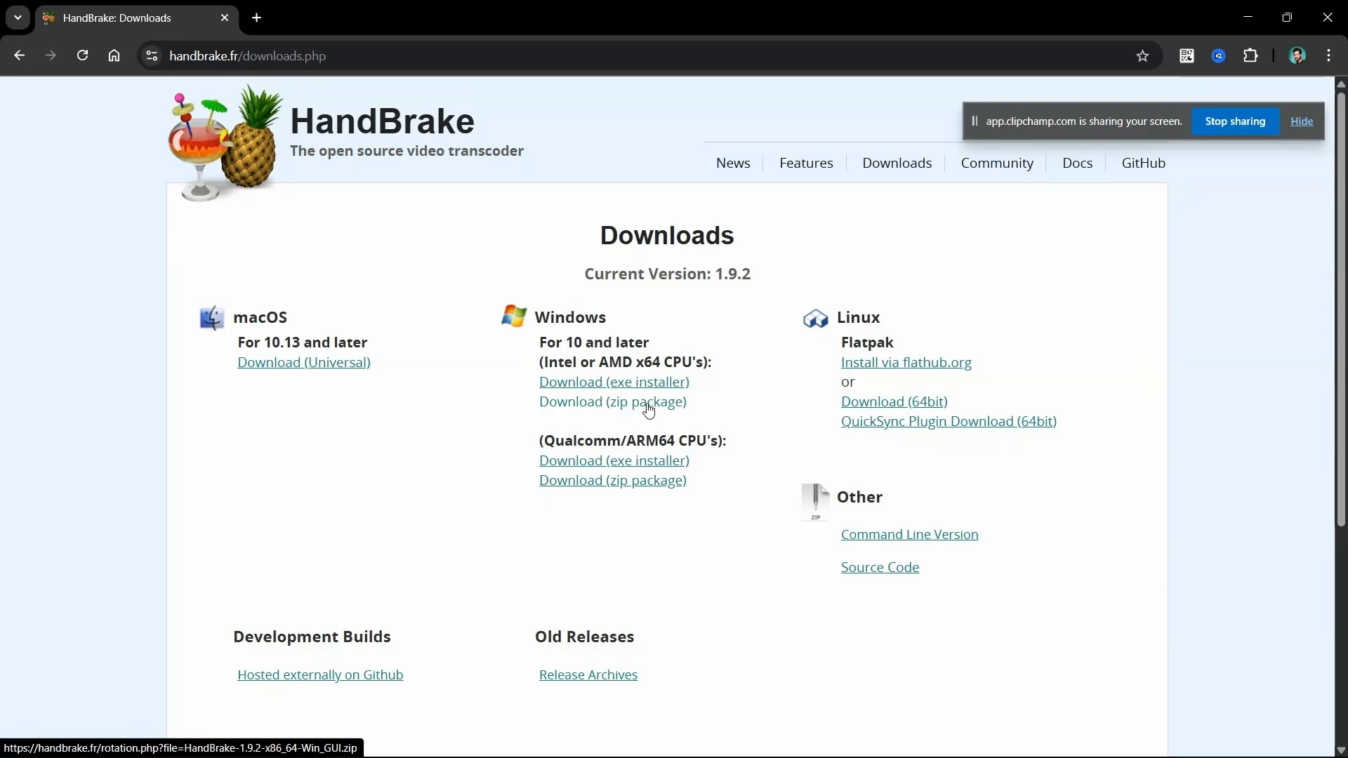
scroll(667, 256, down, 3)
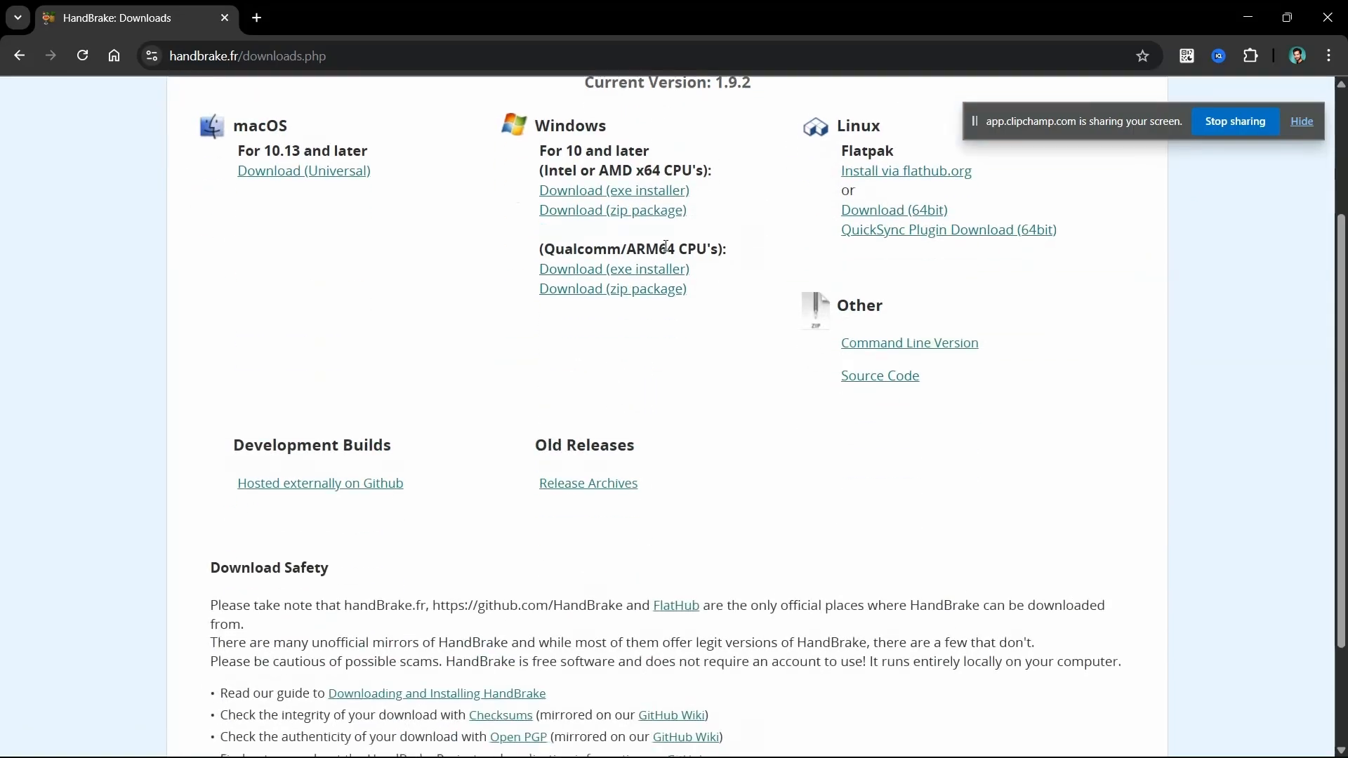
scroll(666, 246, up, 3)
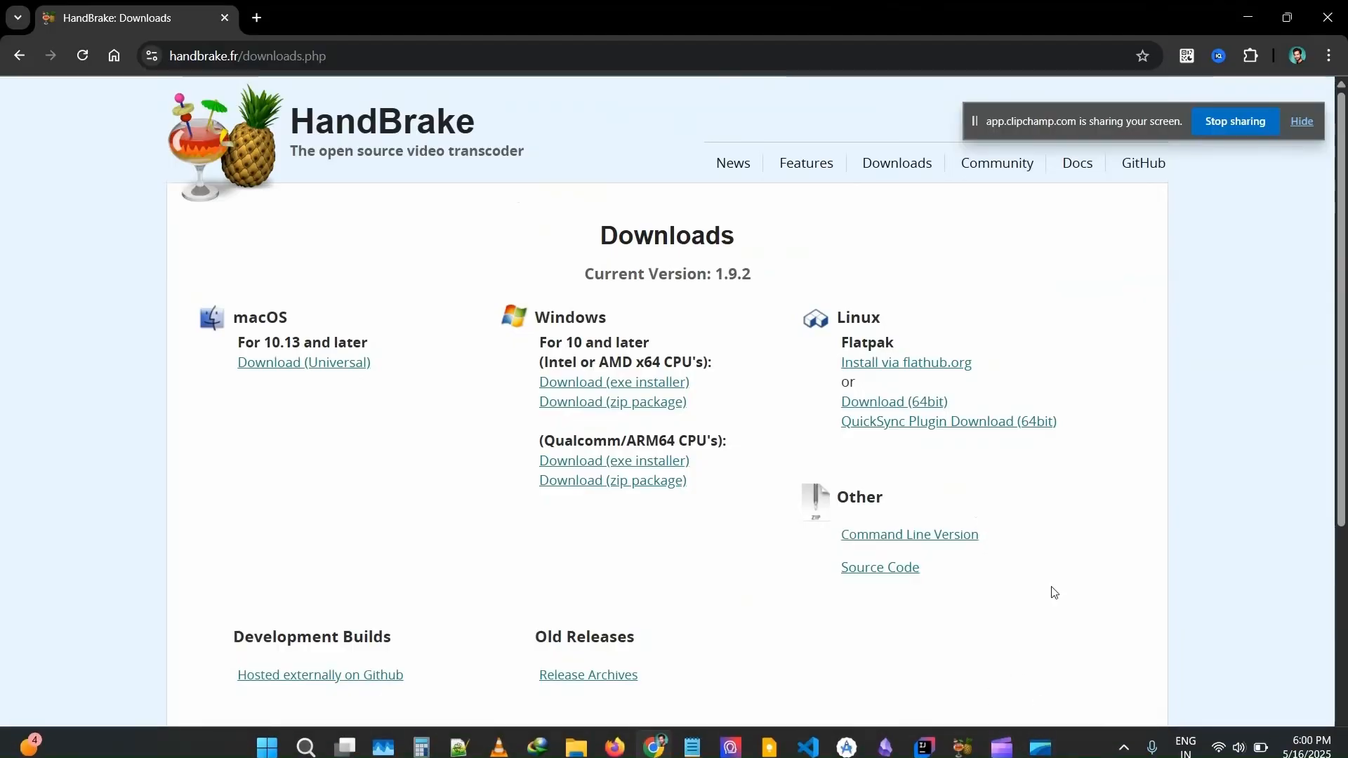
- Switch to the HandBrake application and load the video file The Story.mp4 from the videos folder as the source
click(962, 739)
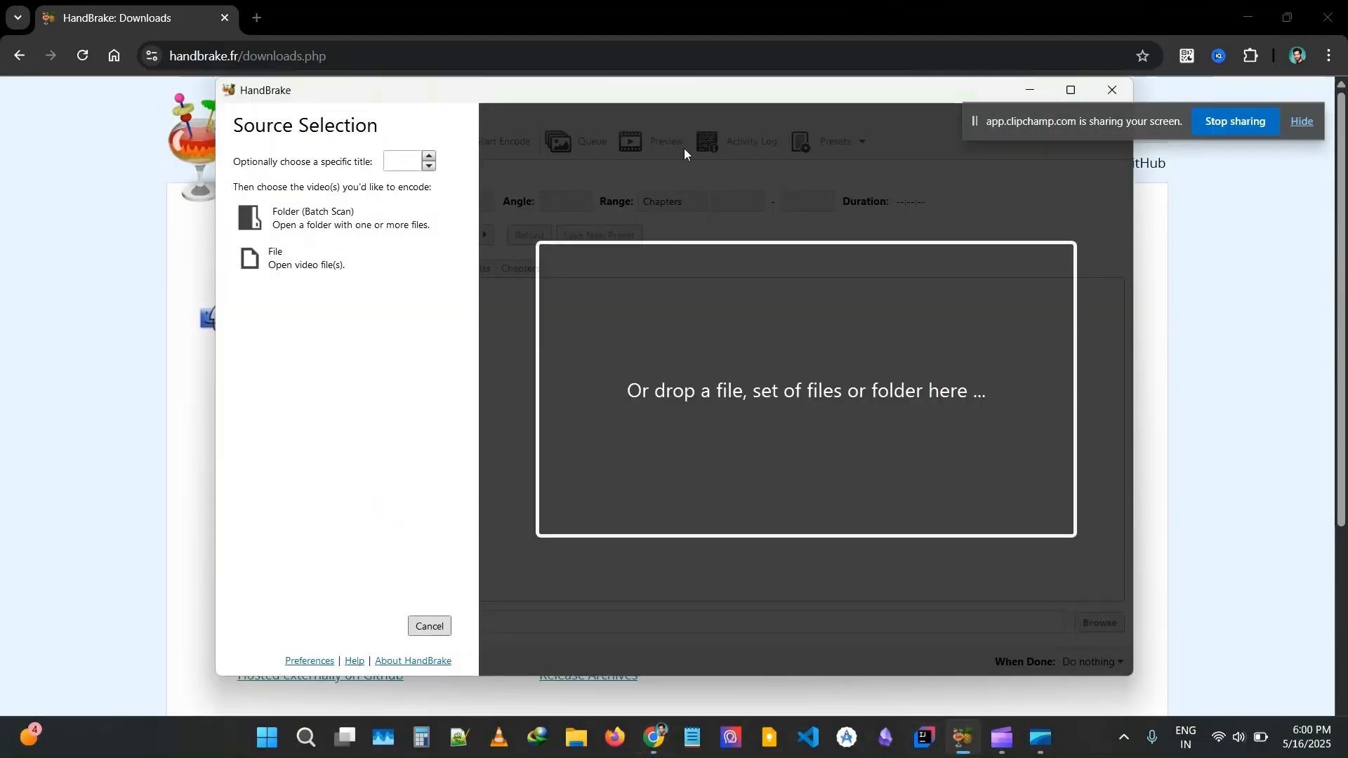
drag(304, 91, 253, 77)
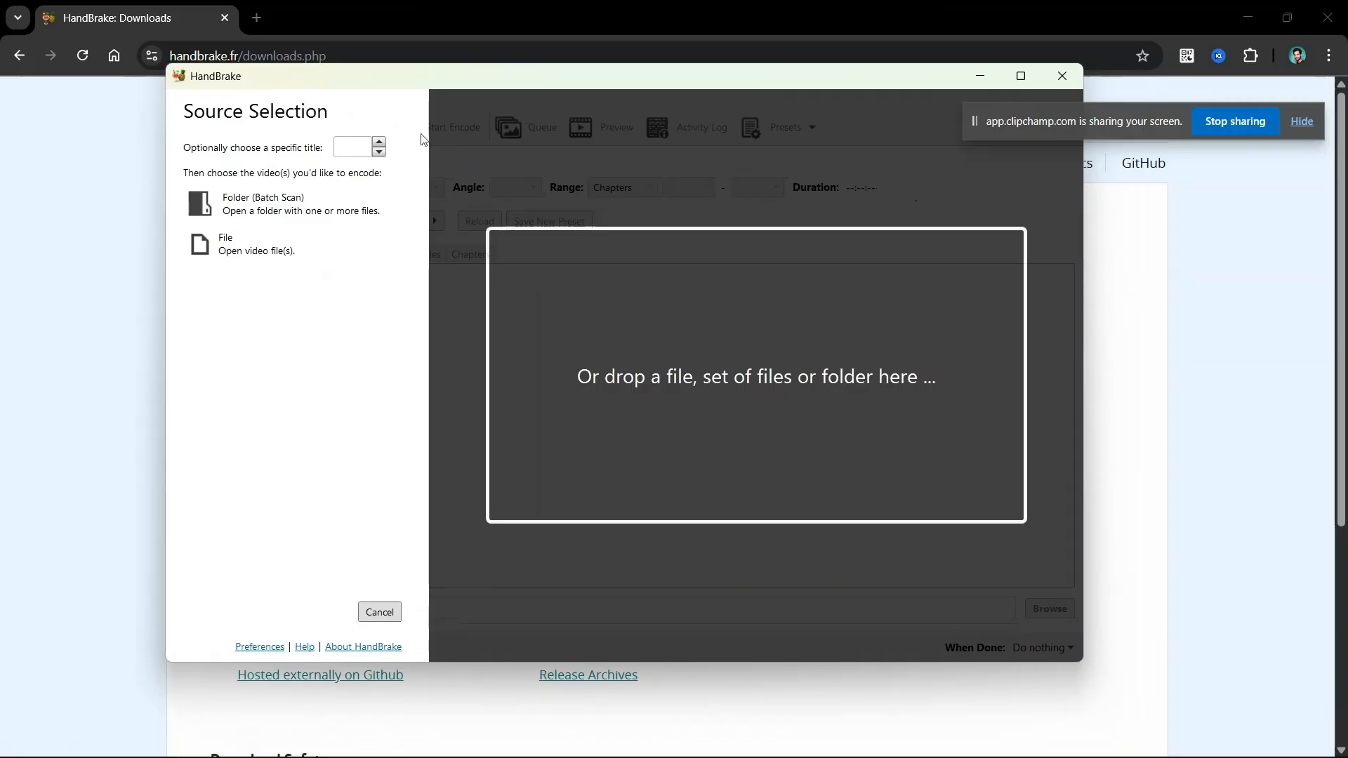
click(380, 613)
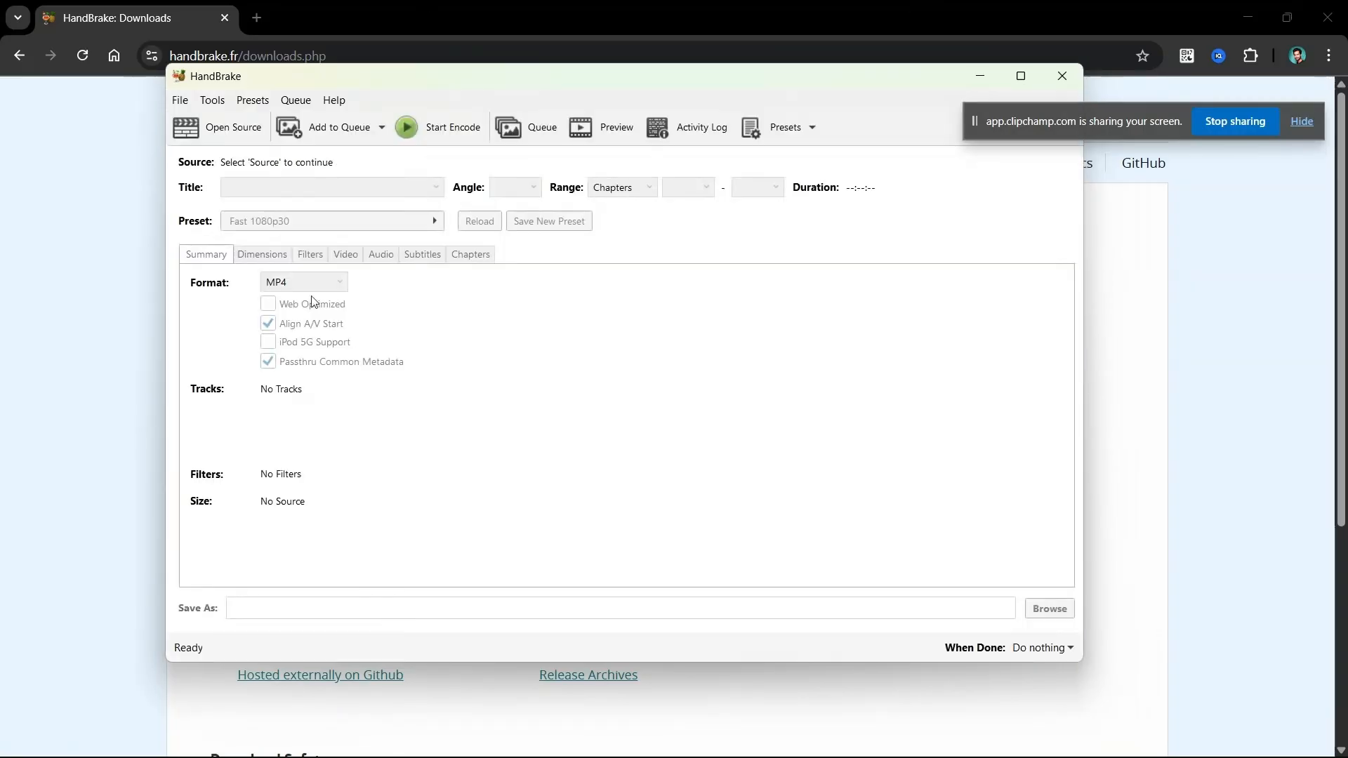
click(234, 136)
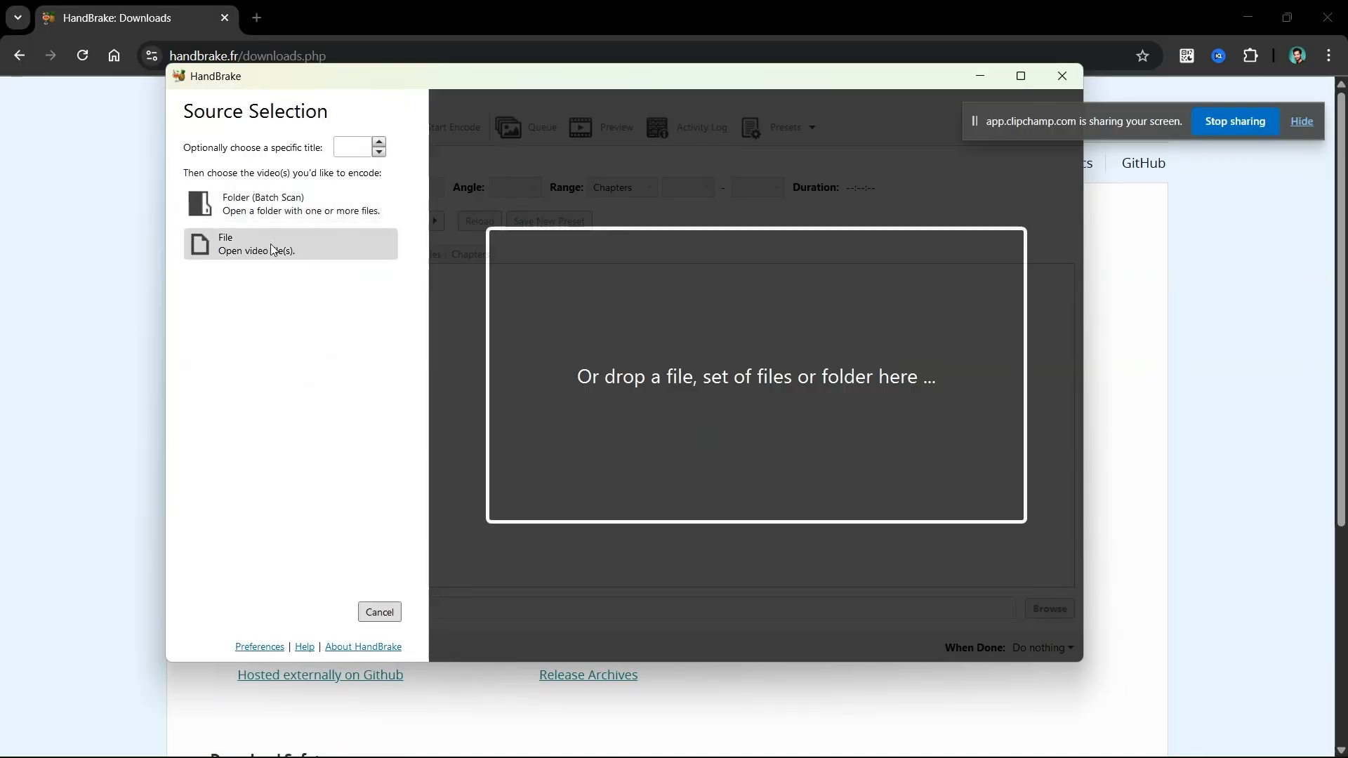
click(310, 261)
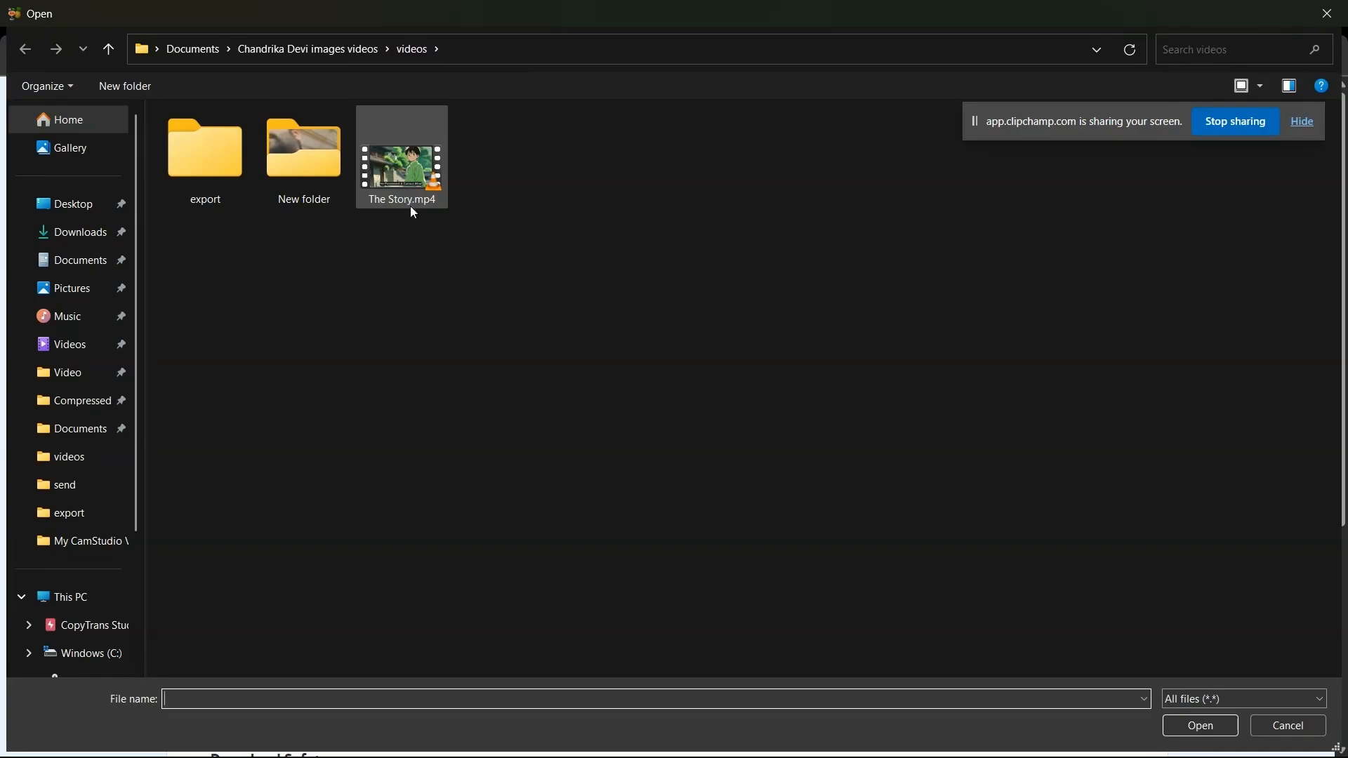
click(407, 185)
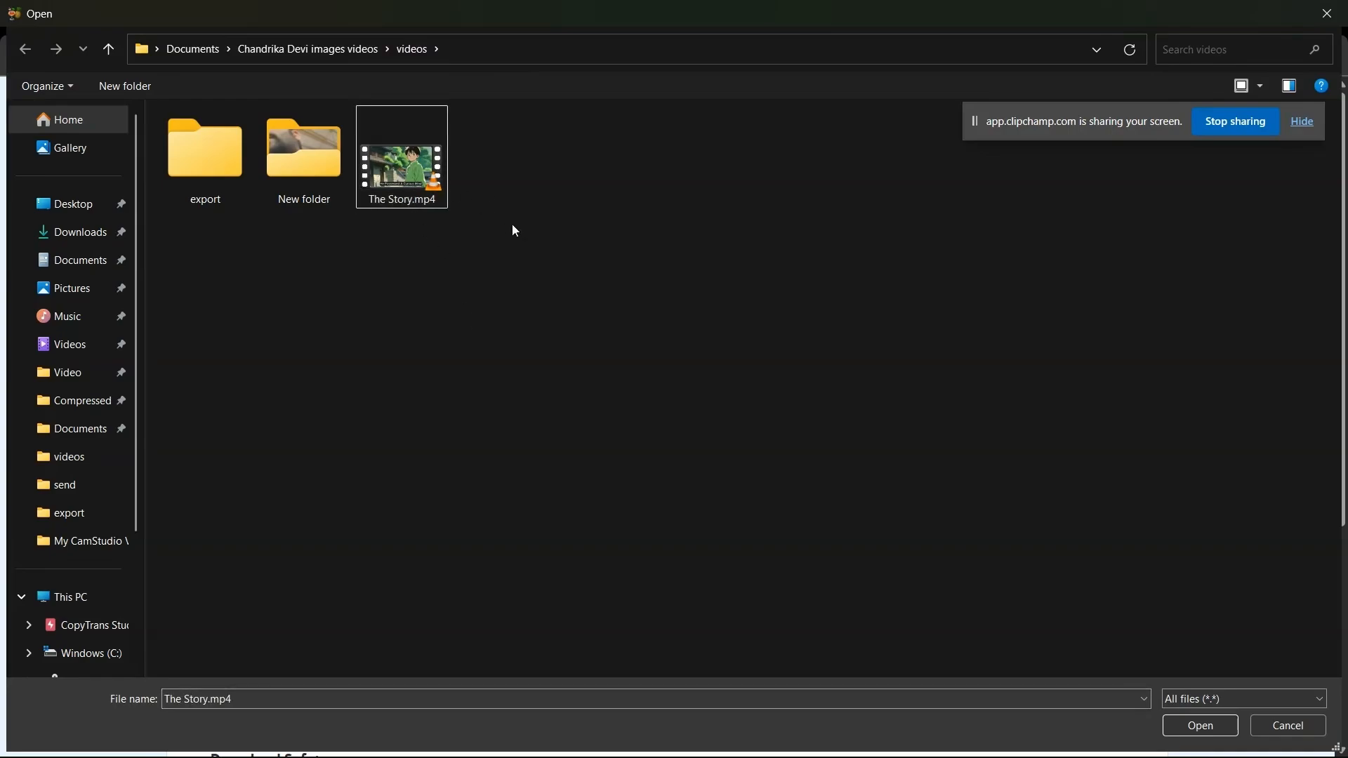
double_click(432, 180)
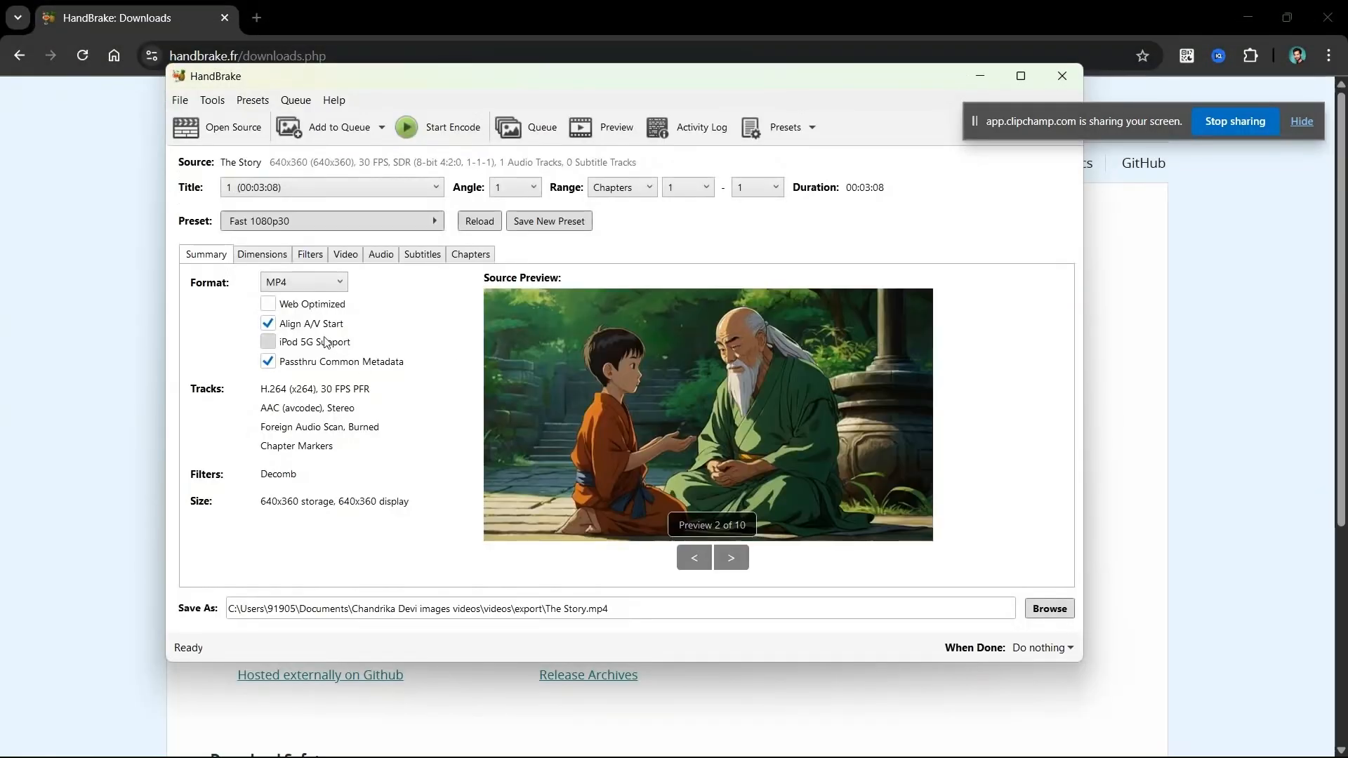
- Set the video's constant quality to RF 23 and its video encoder to H.265 (x265)
click(354, 258)
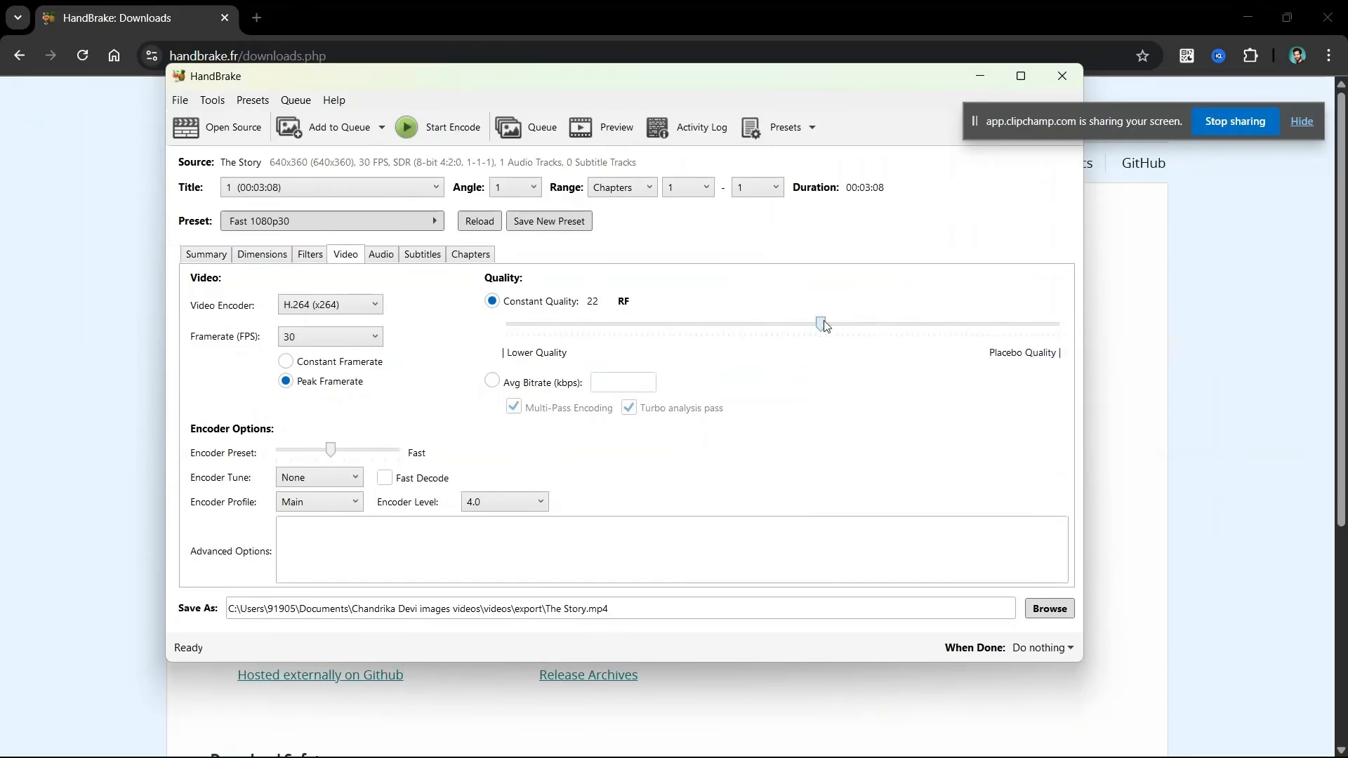
drag(826, 324, 815, 328)
click(313, 309)
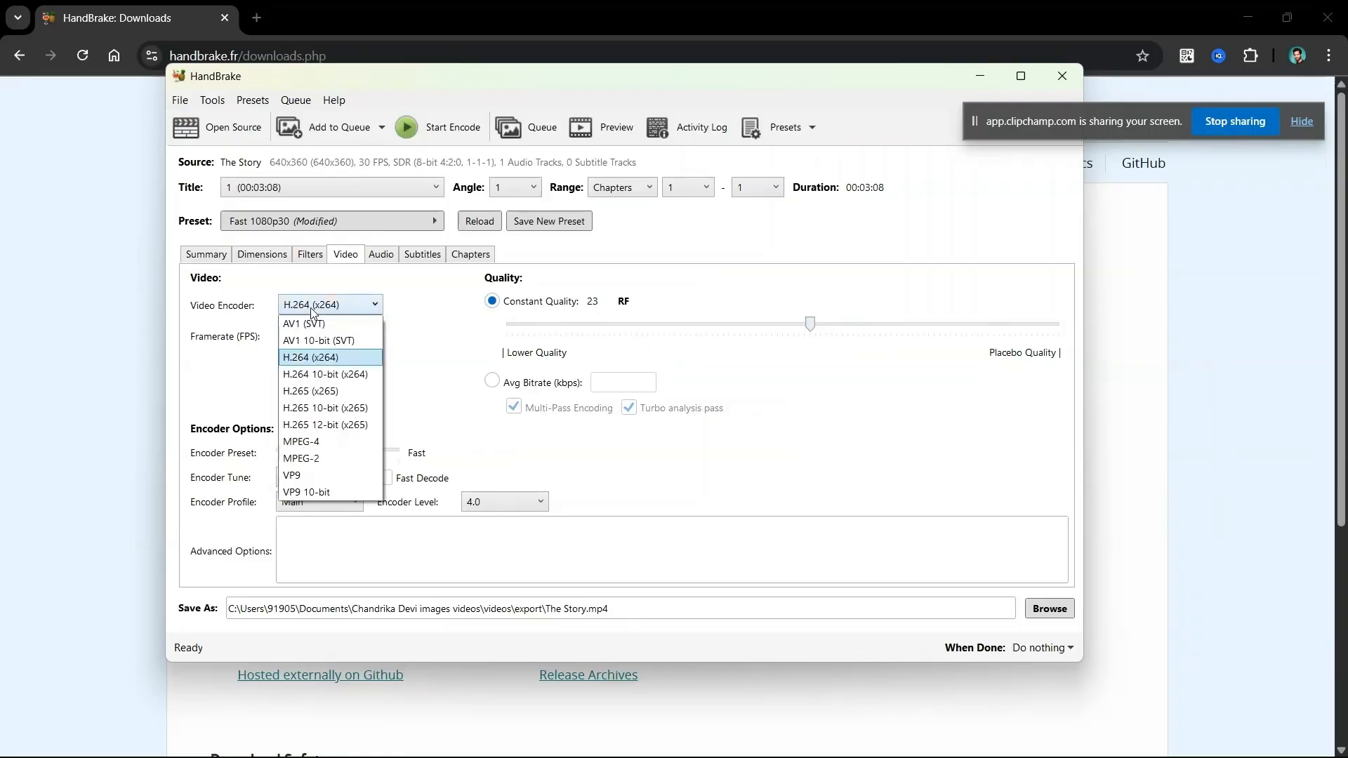
click(340, 391)
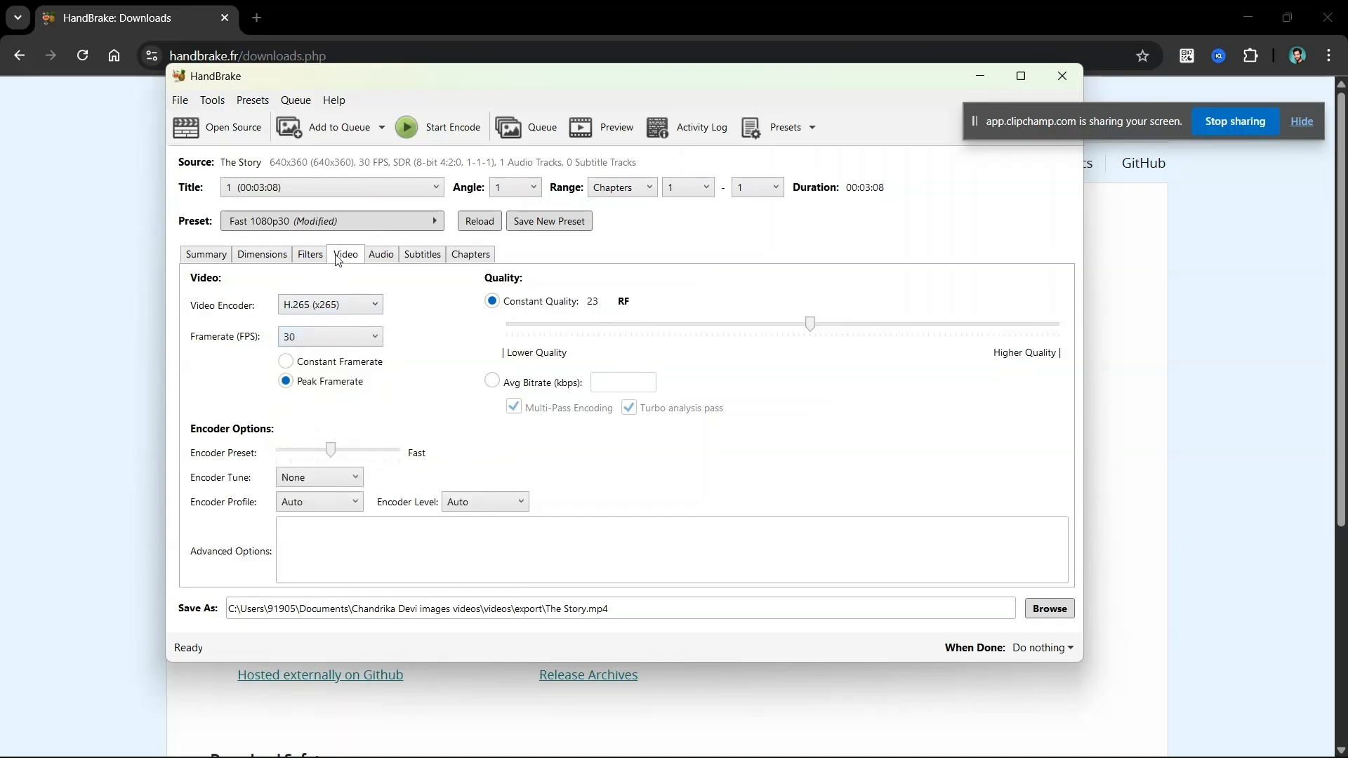
- Review the output summary, the available video encoders, the destination path and the container format options
click(201, 256)
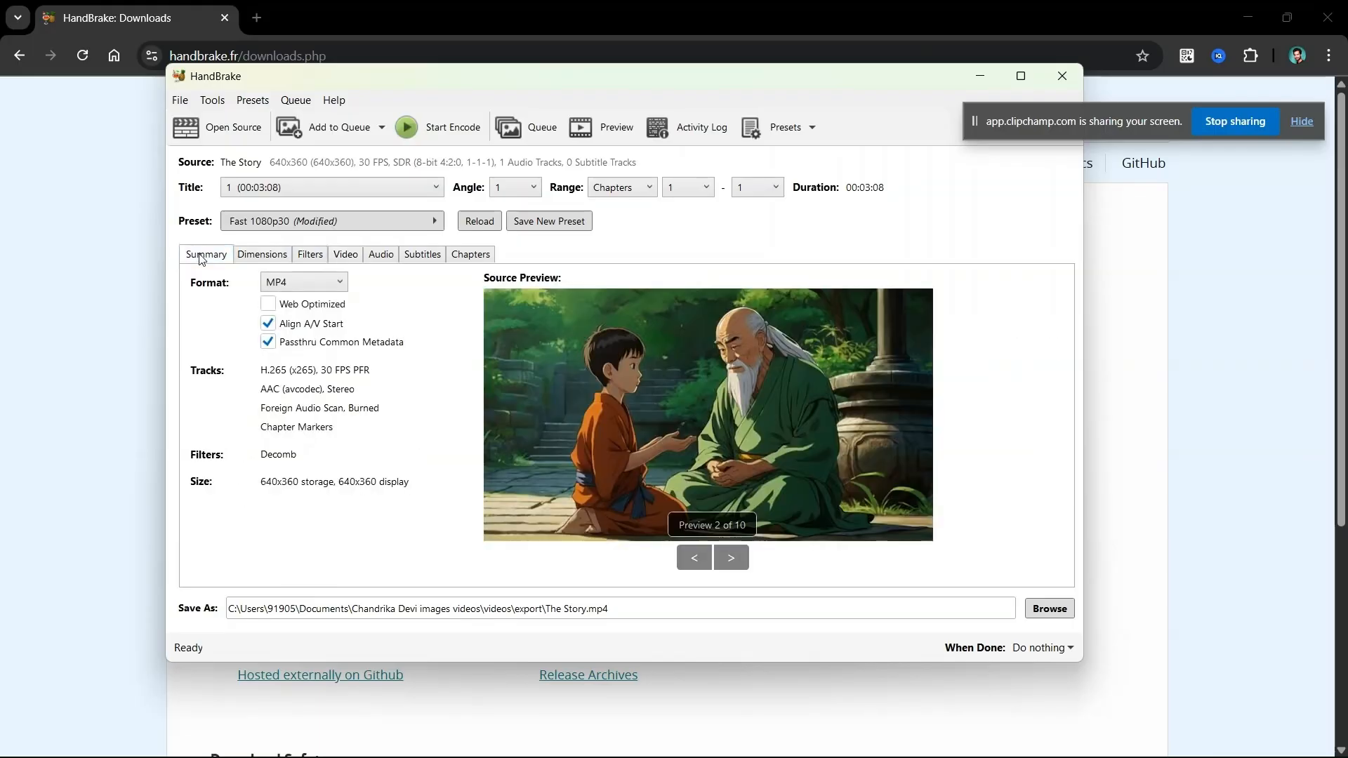
click(340, 255)
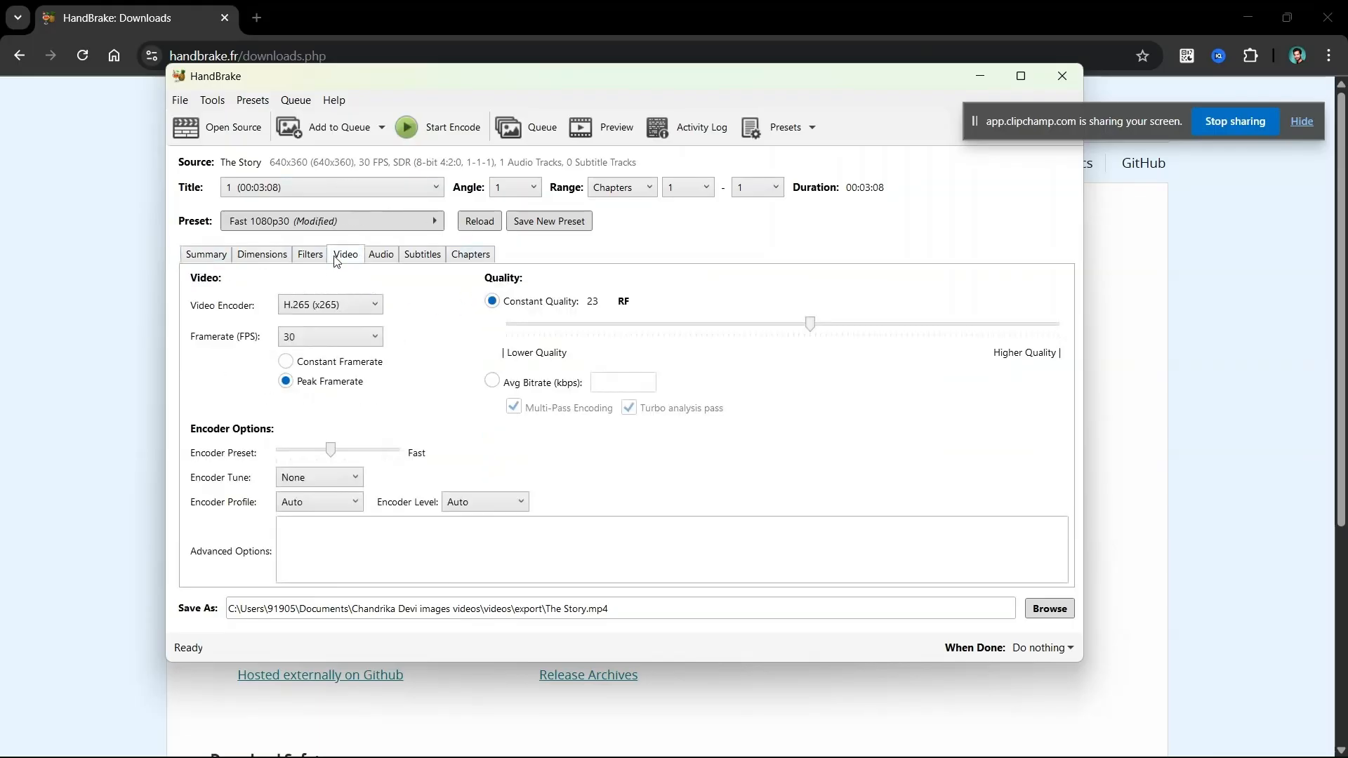
click(324, 307)
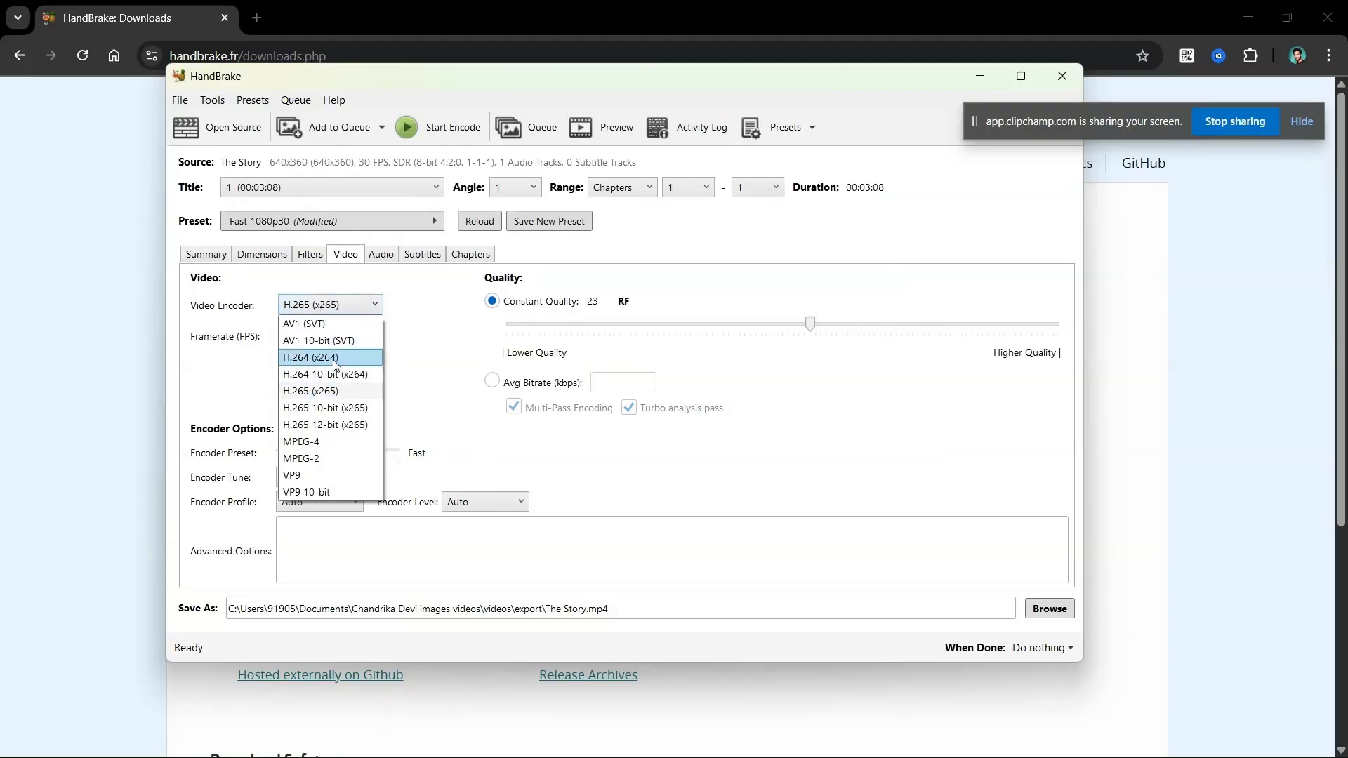
click(256, 292)
click(217, 259)
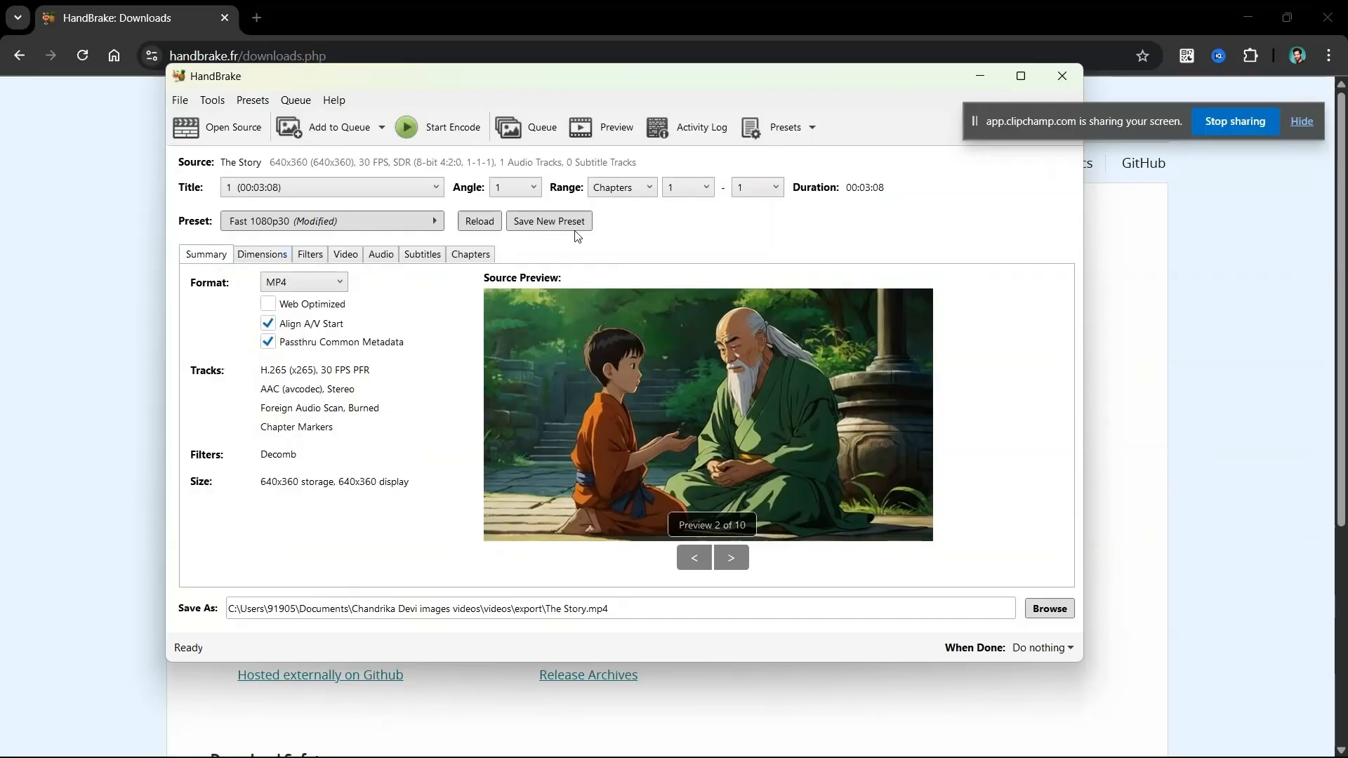
drag(452, 79, 478, 65)
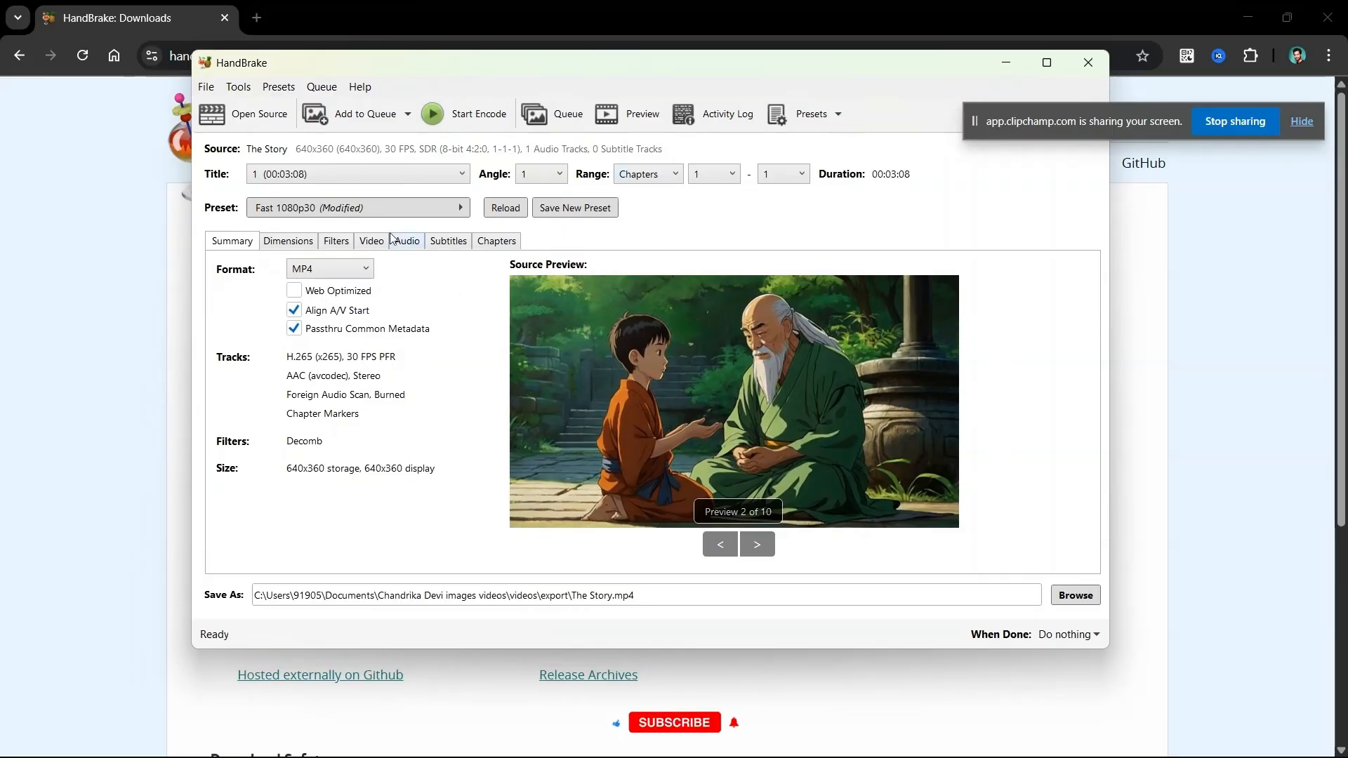
drag(273, 602, 663, 603)
click(667, 603)
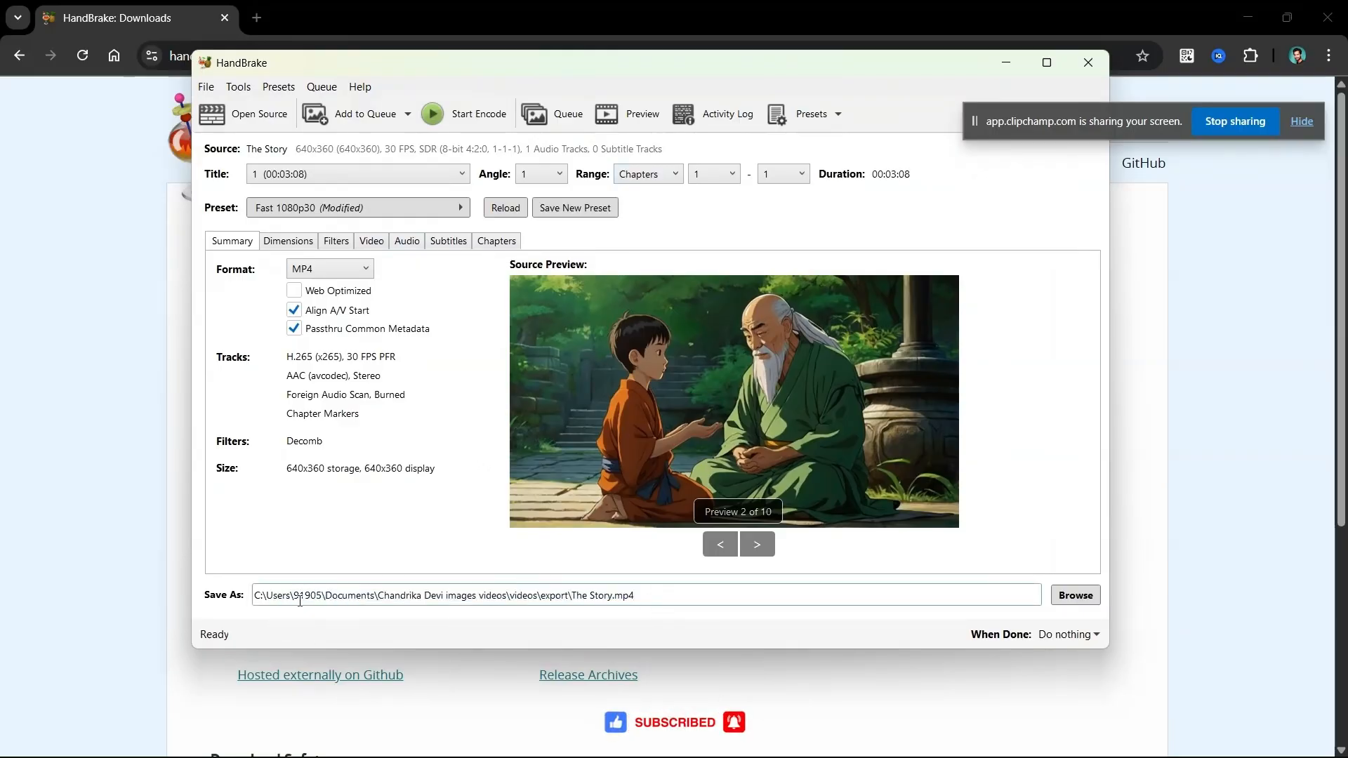
click(318, 274)
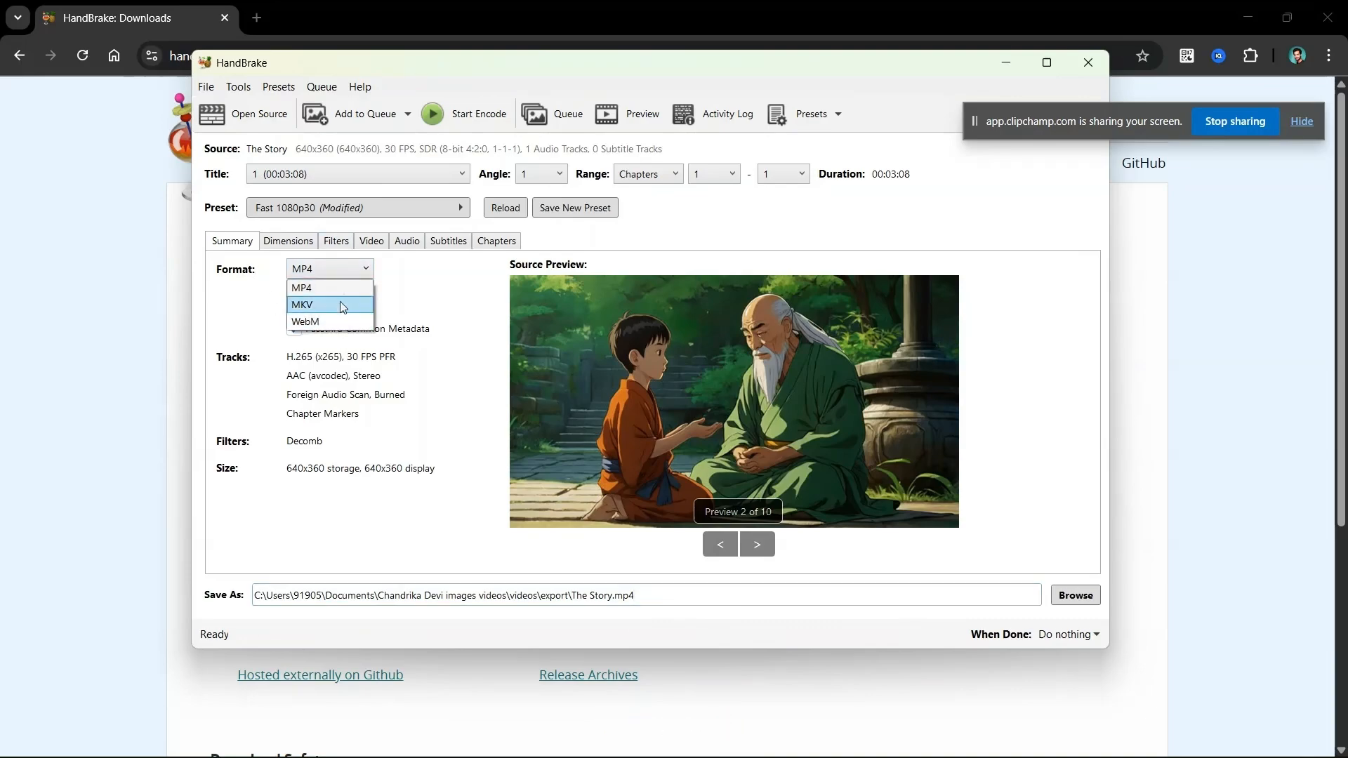
- Remove the export folder from the destination path so the output is saved directly in the videos folder
click(683, 593)
click(666, 596)
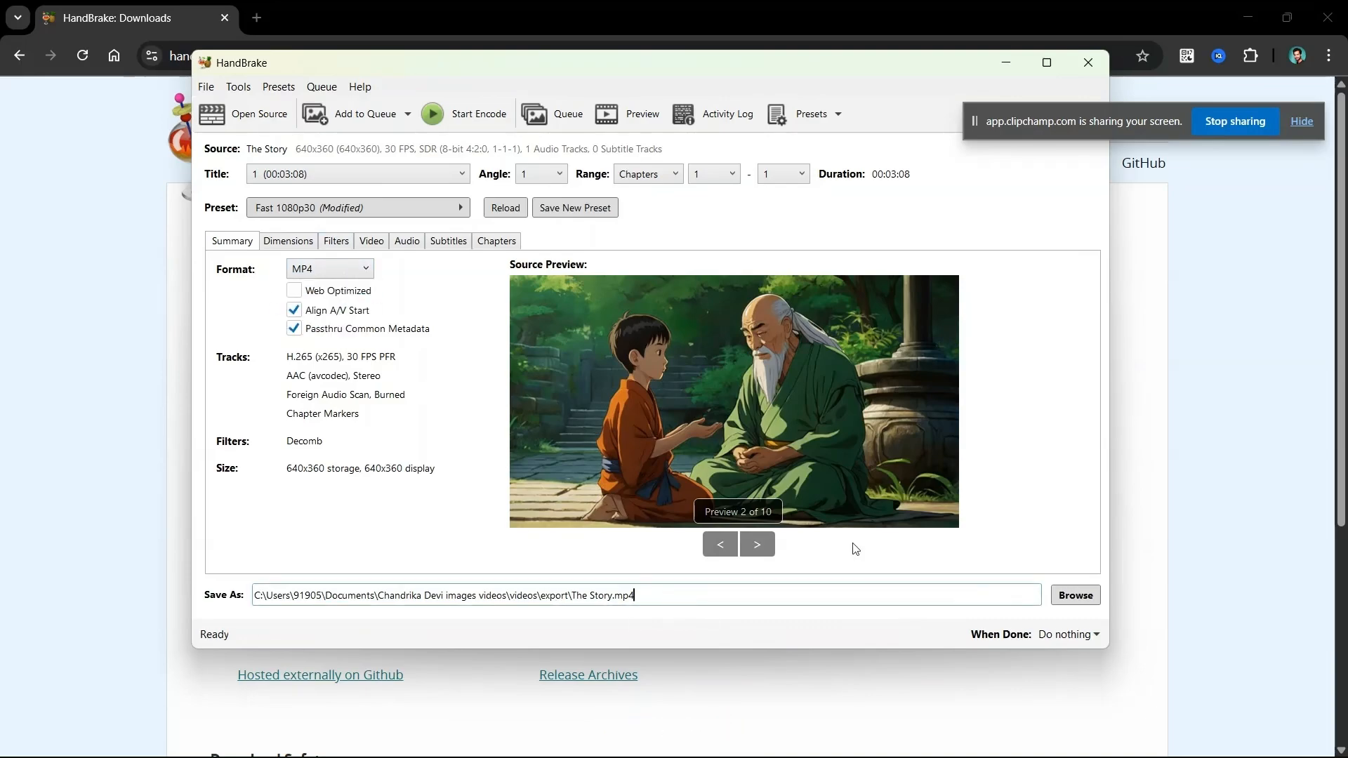
click(565, 598)
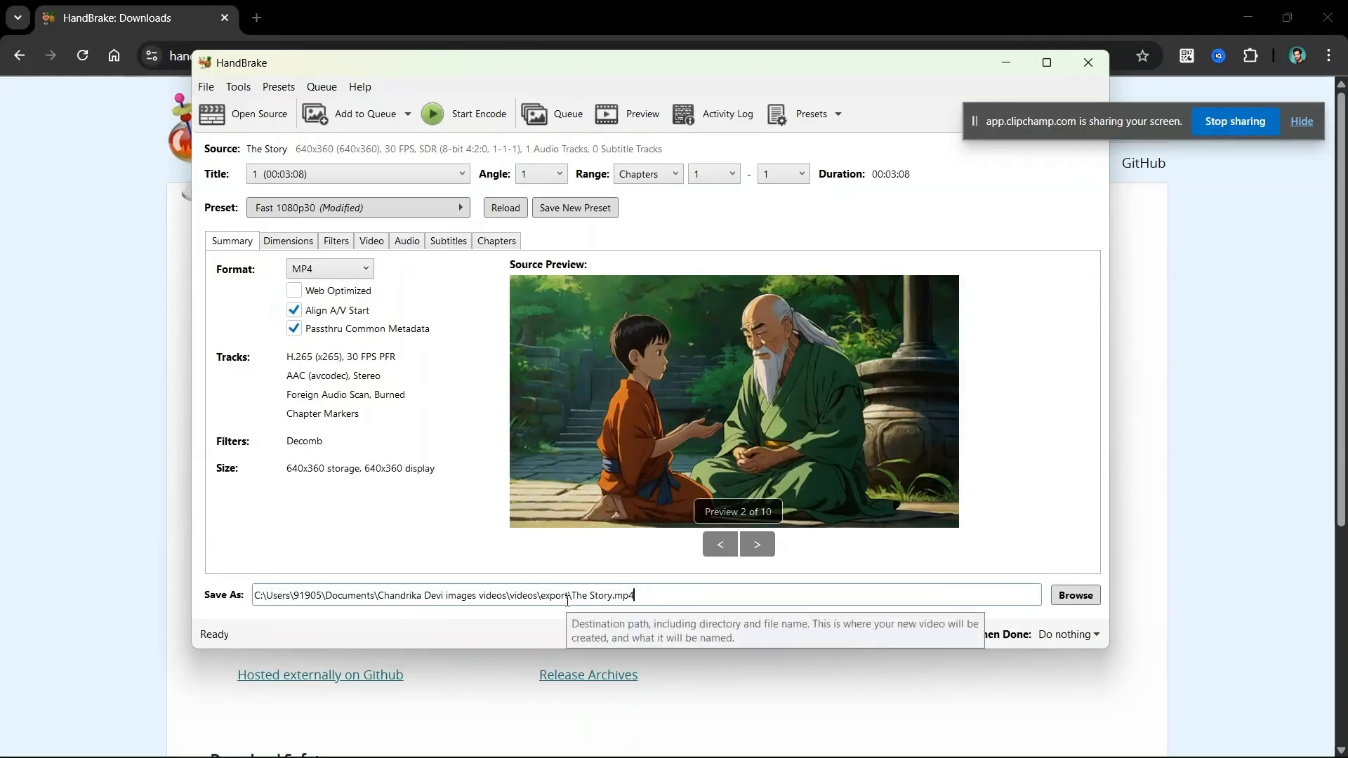
key(BackSpace)
key(BackSpace)
key(BackSpace)
key(BackSpace)
key(BackSpace)
key(BackSpace)
key(BackSpace)
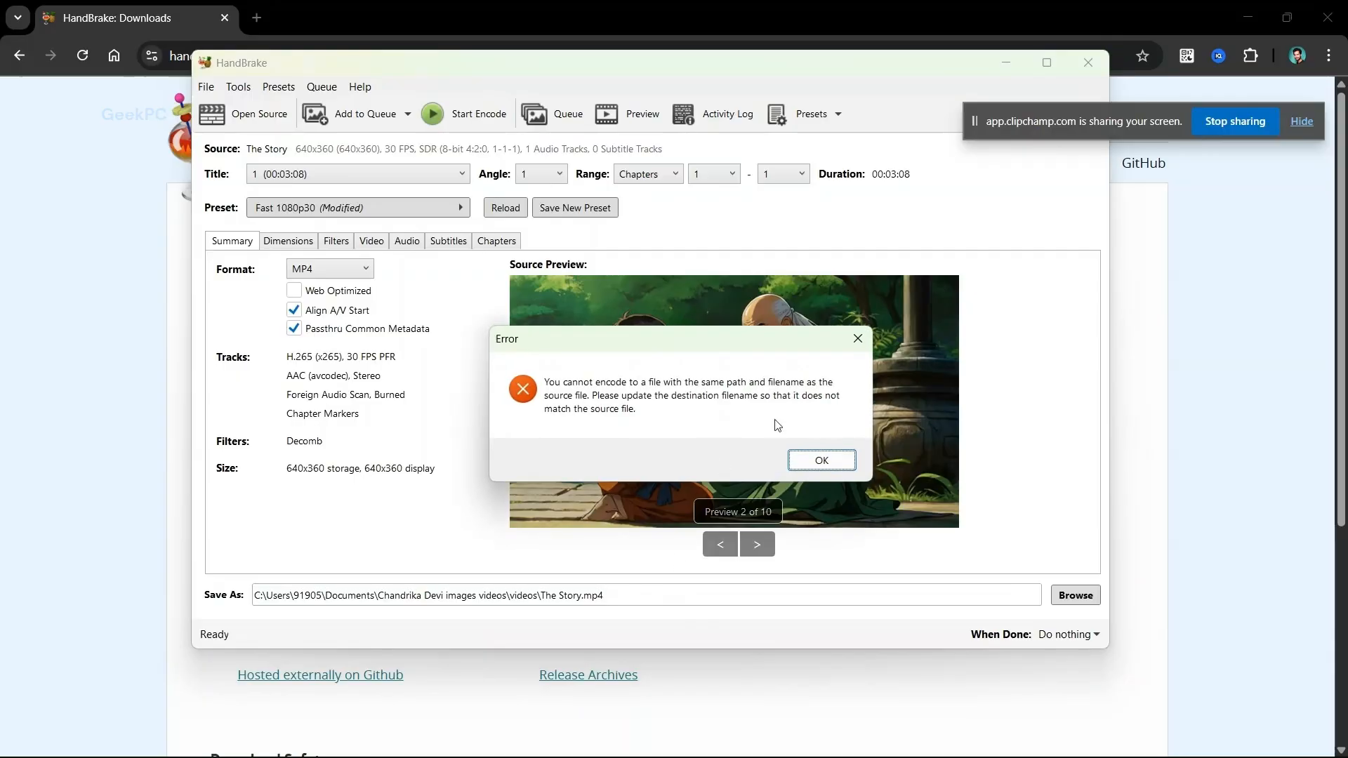
click(853, 330)
- Rename the output file to The Story_output.mp4 and start the encode
key(Right)
key(Right)
key(Right)
key(Right)
key(Right)
key(Right)
key(Right)
key(Right)
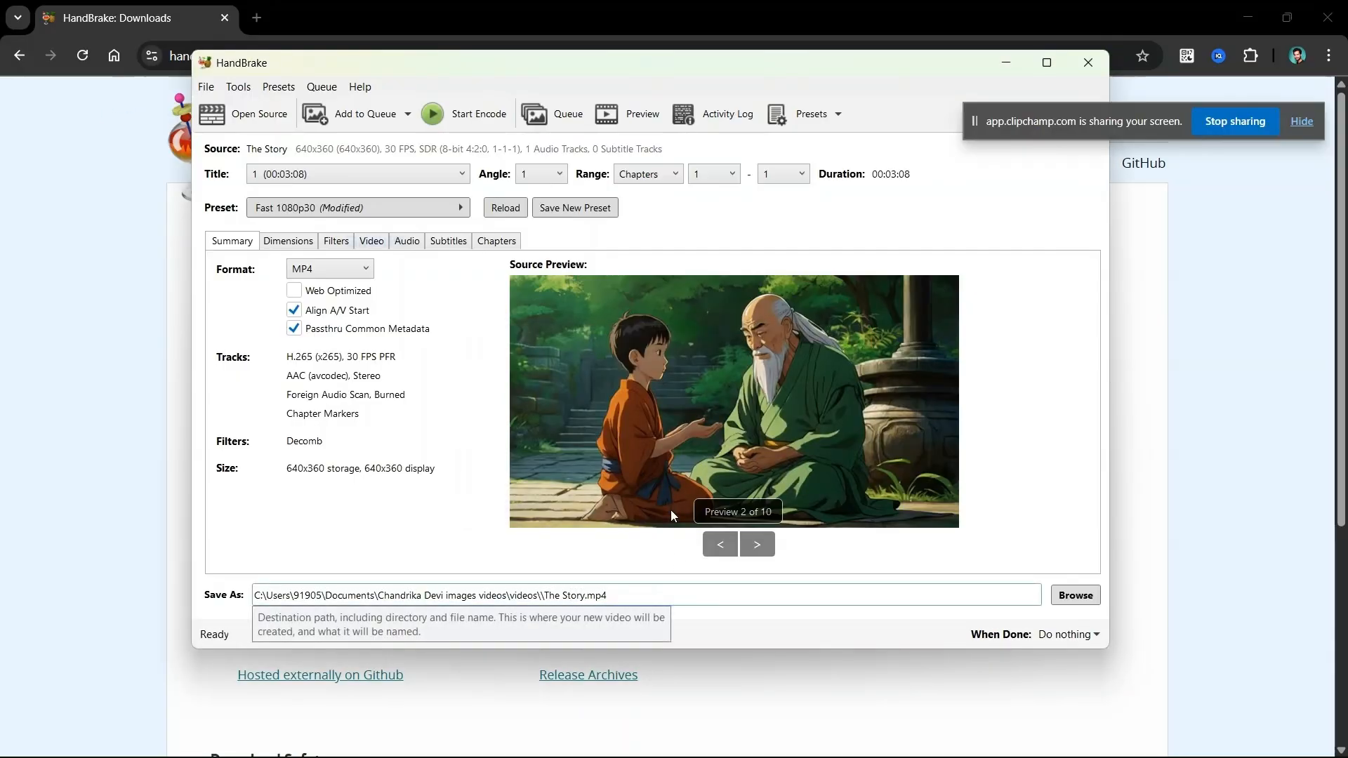
text(_ou)
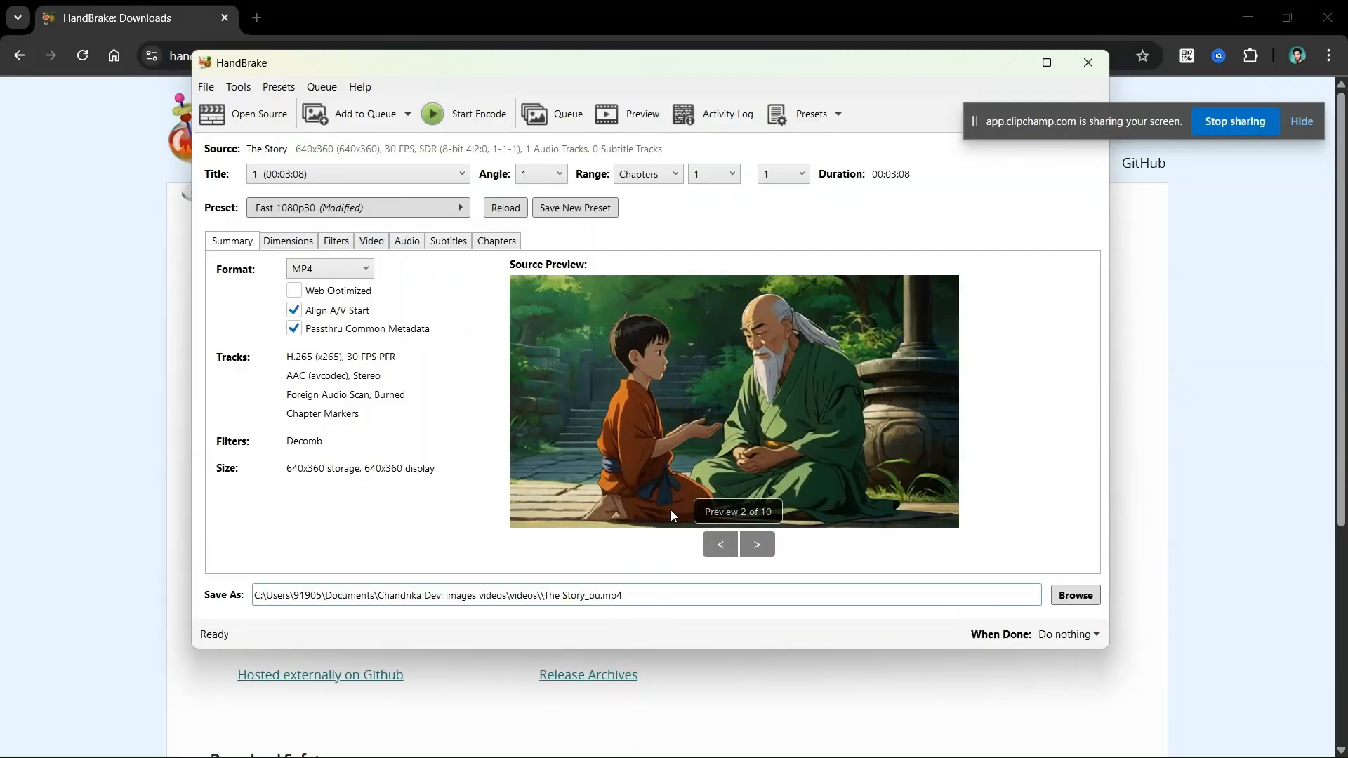
text(tput)
key(BackSpace)
click(480, 124)
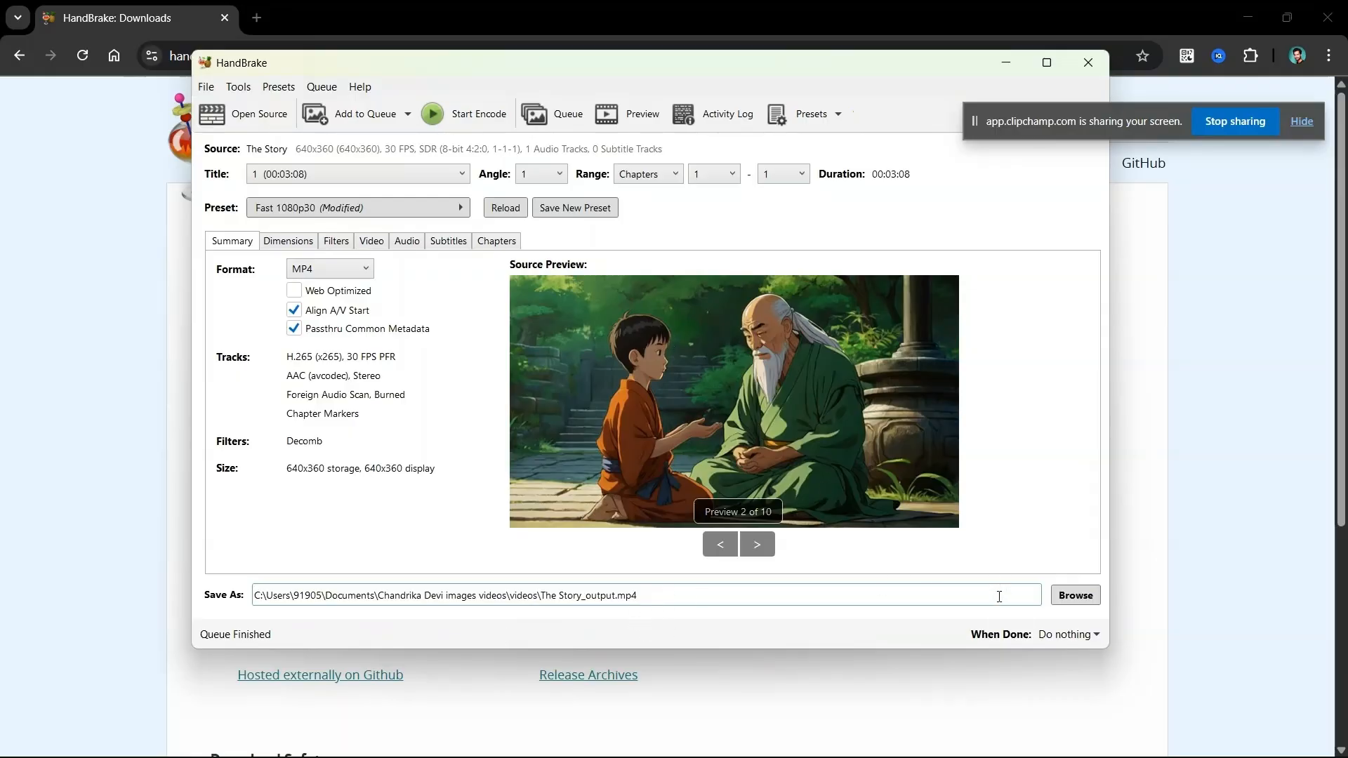
- Browse the destination folder and play the original The Story.mp4 in VLC media player, skipping ahead to check its picture quality
click(1075, 595)
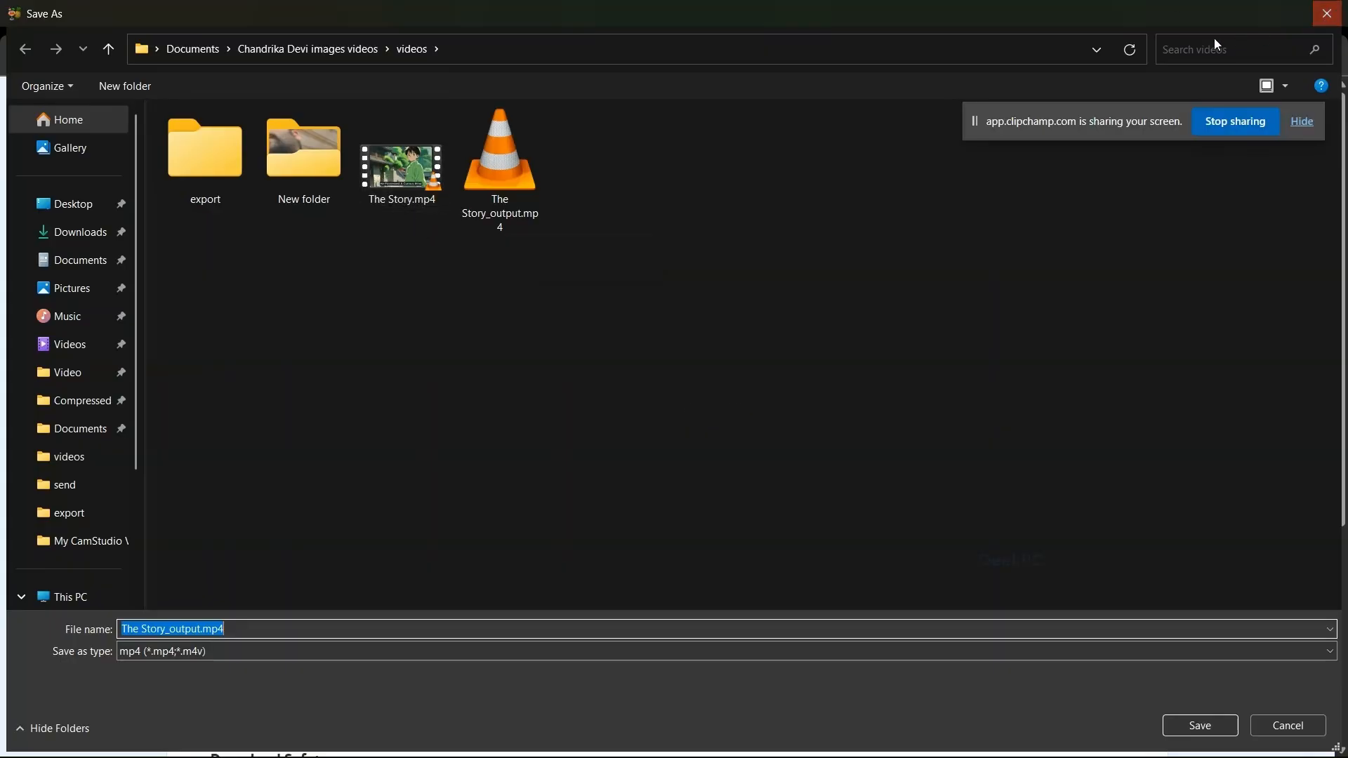
click(411, 203)
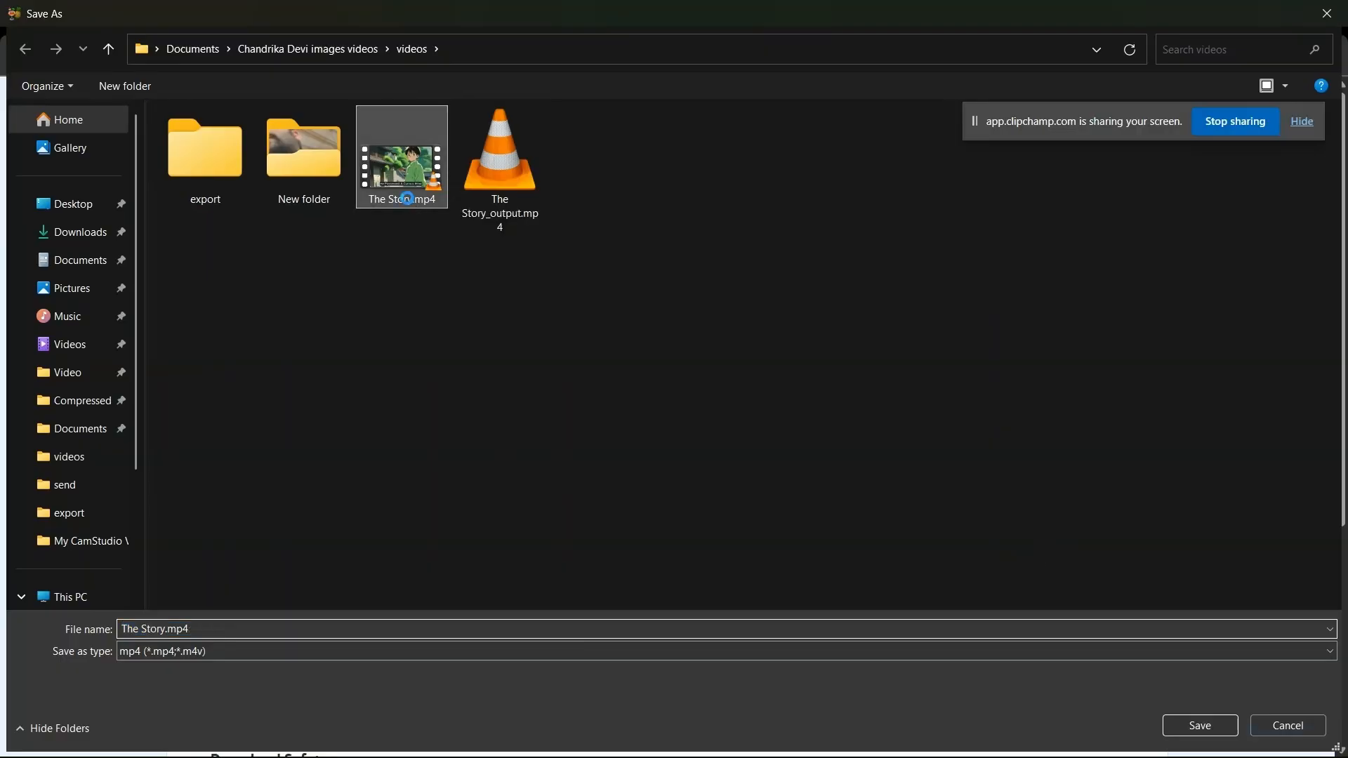
right_click(407, 198)
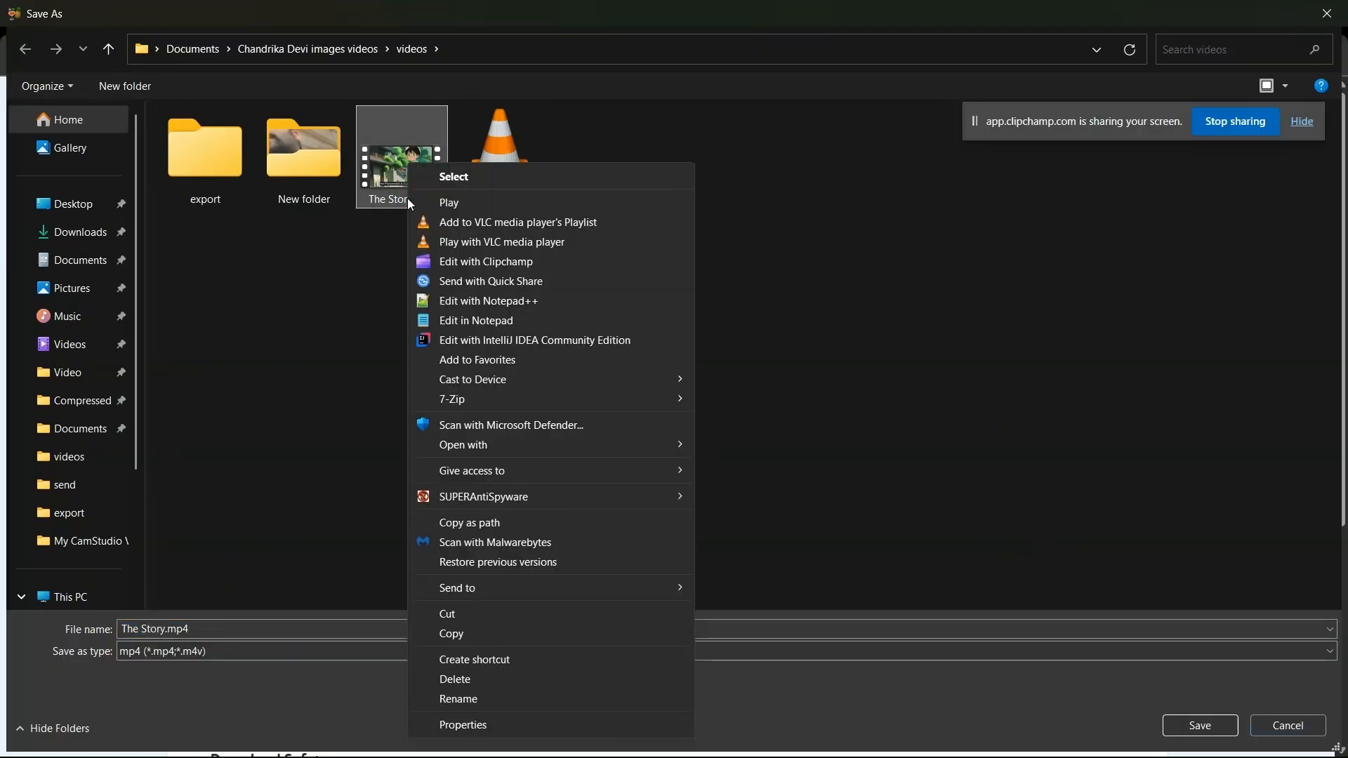
click(469, 242)
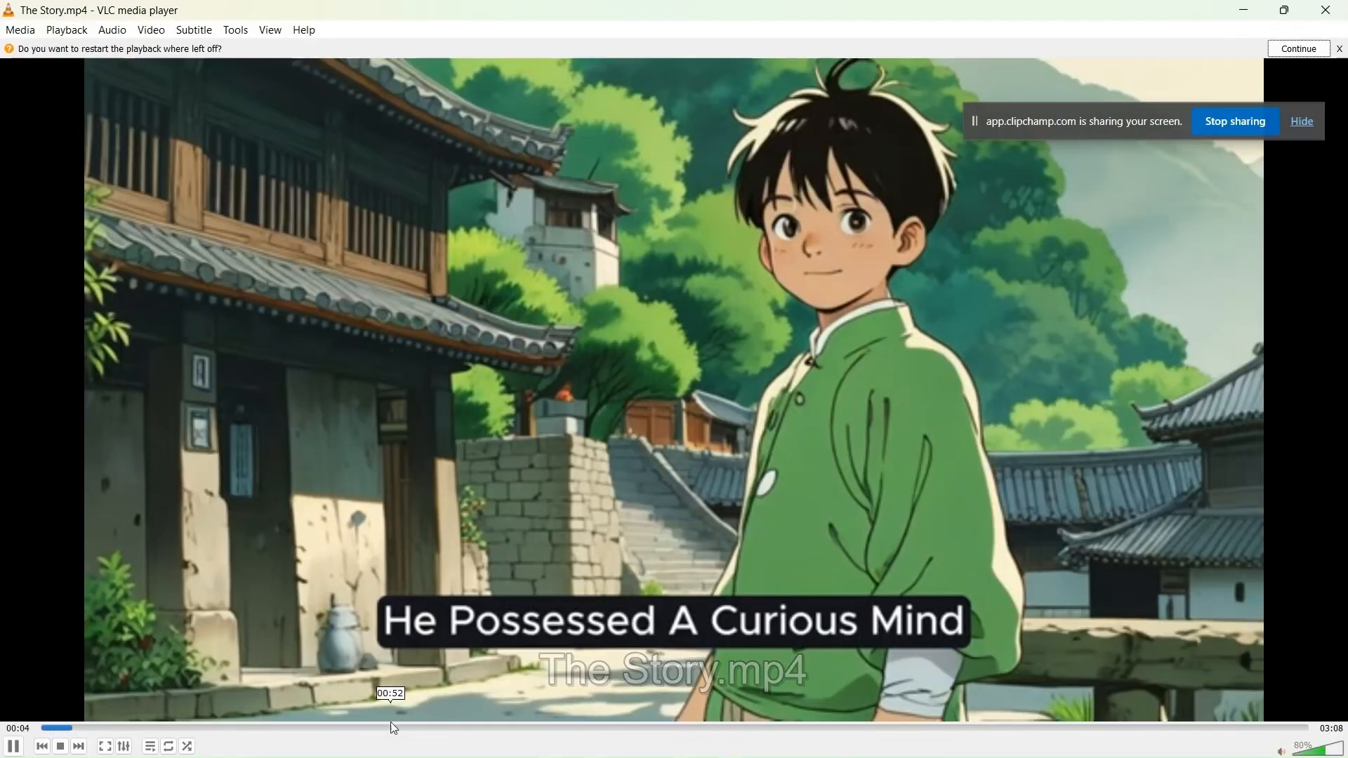
click(391, 730)
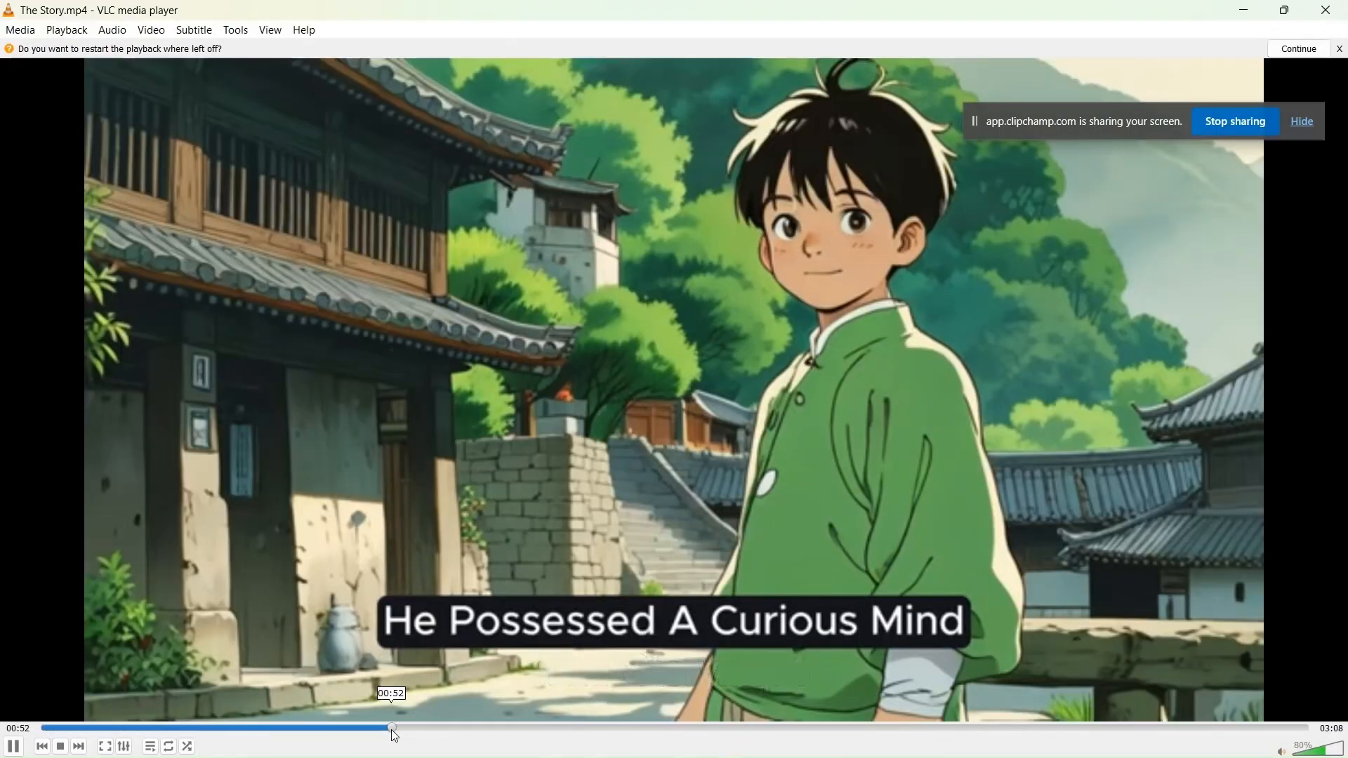
click(542, 730)
click(685, 731)
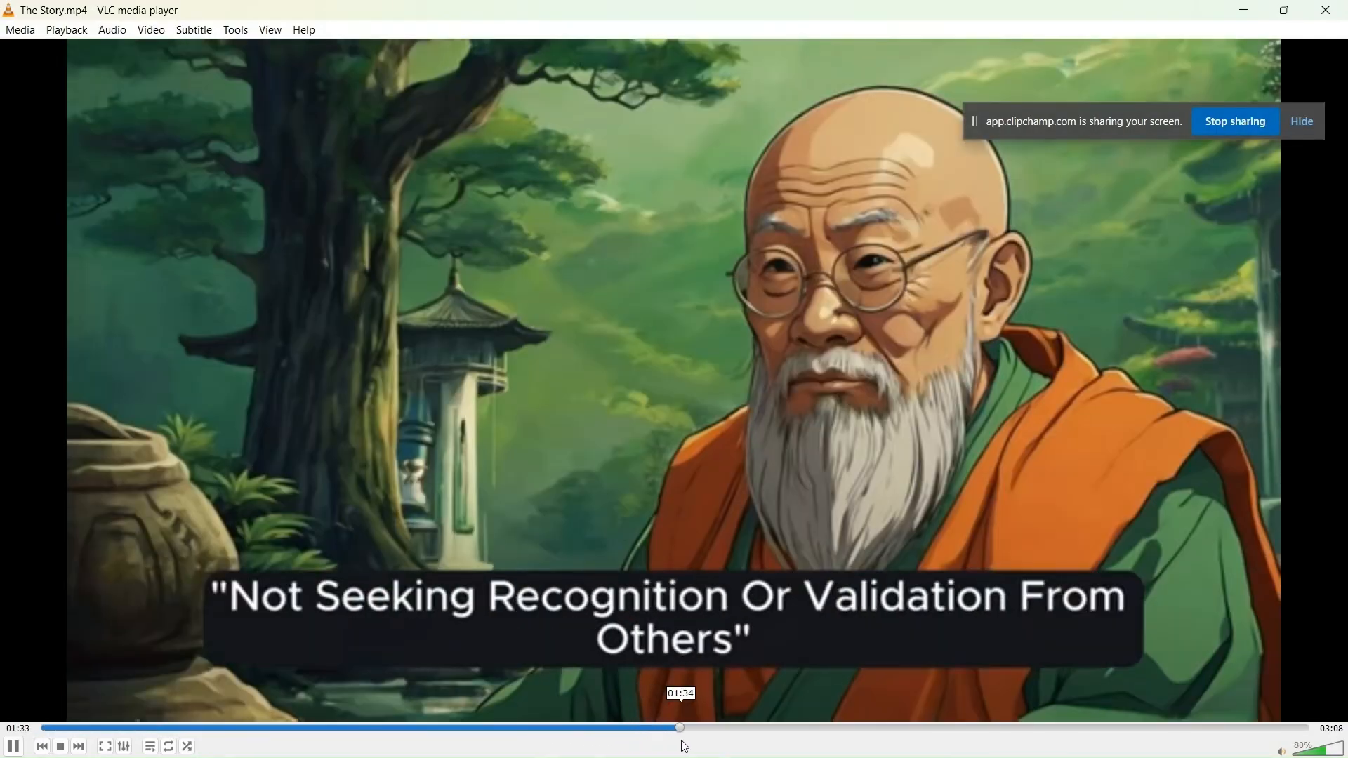
- Play the encoded The Story_output.mp4 from the videos folder in VLC media player, declining to replace the existing file
key(space)
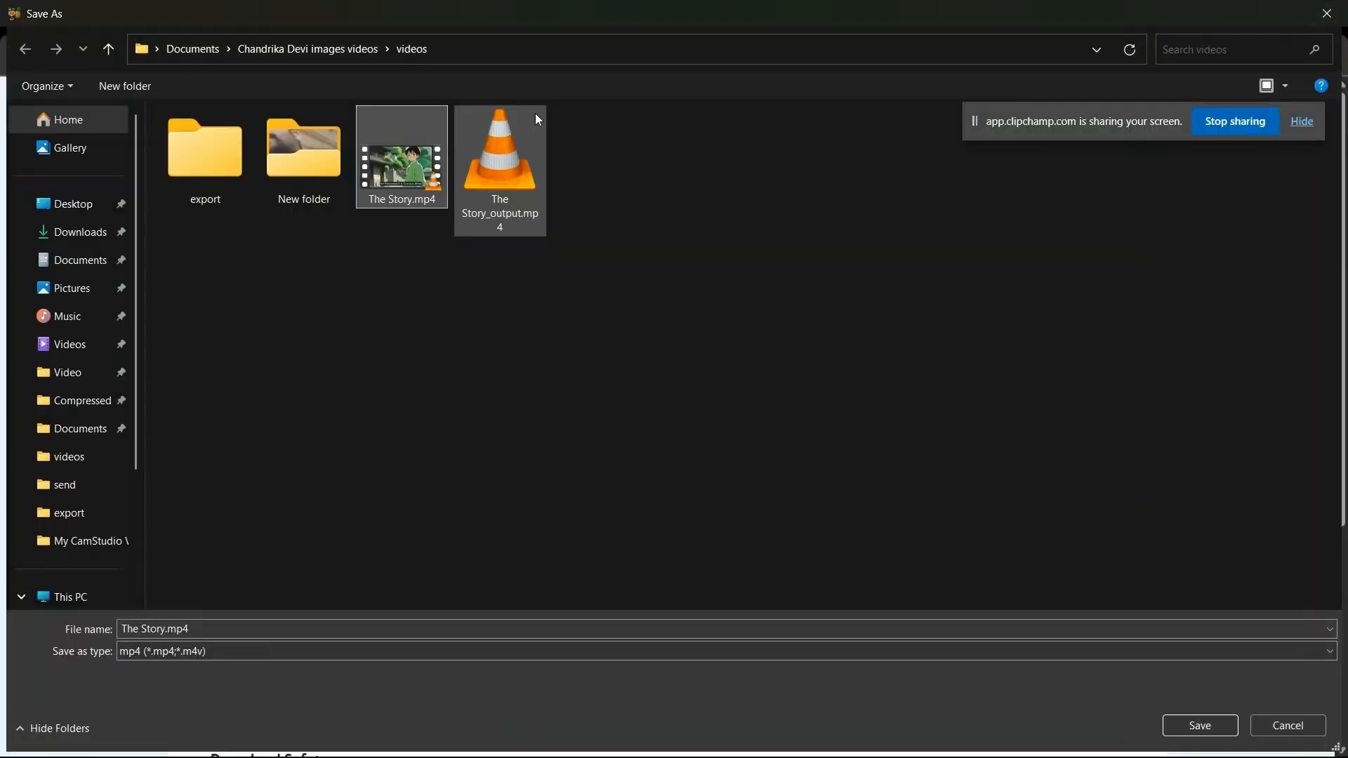
double_click(535, 159)
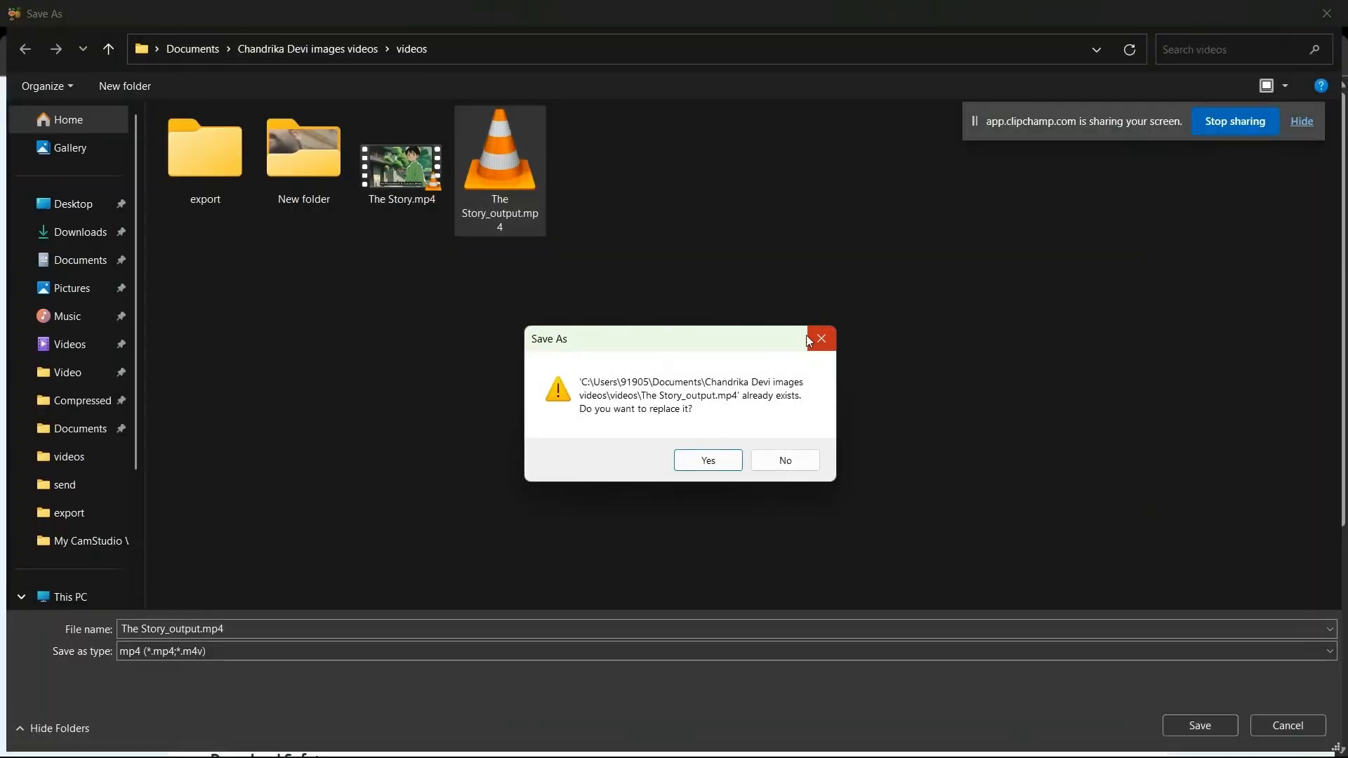
click(790, 464)
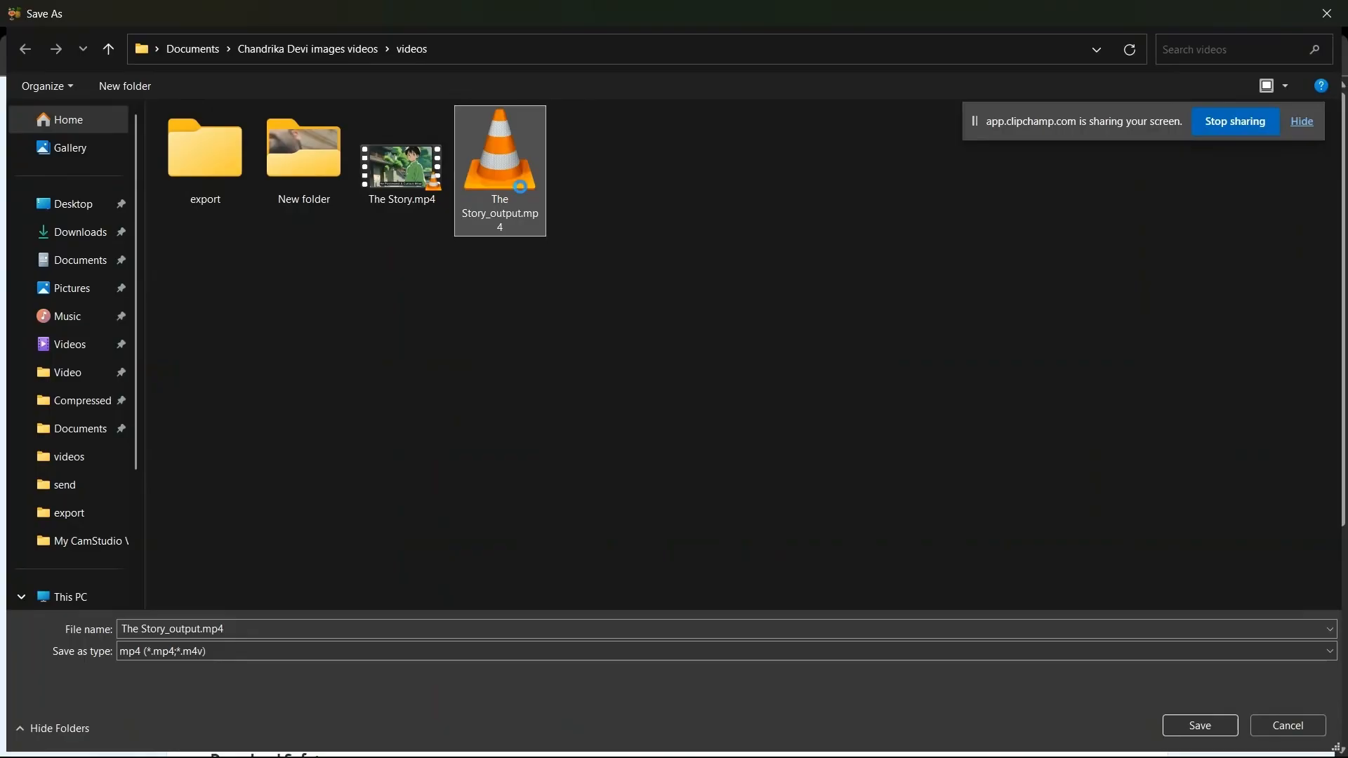
right_click(520, 187)
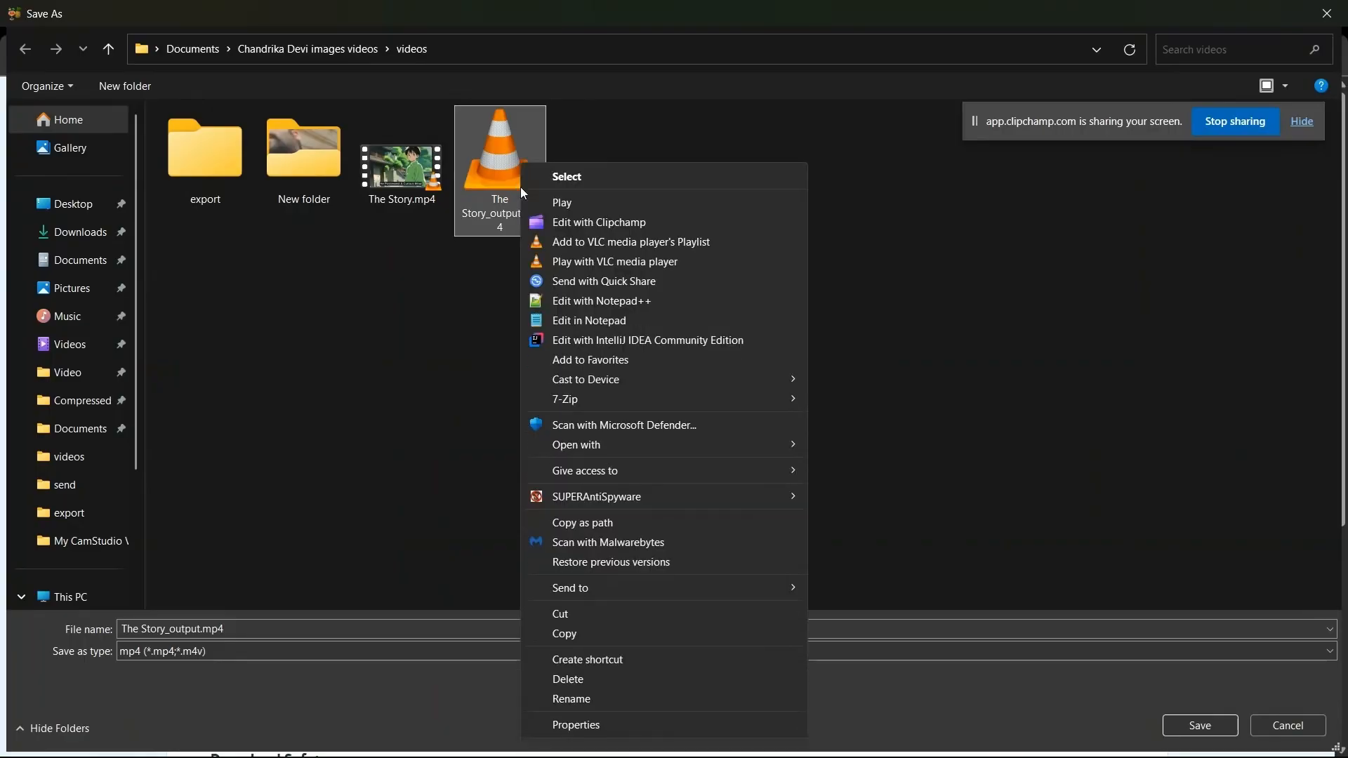
click(584, 264)
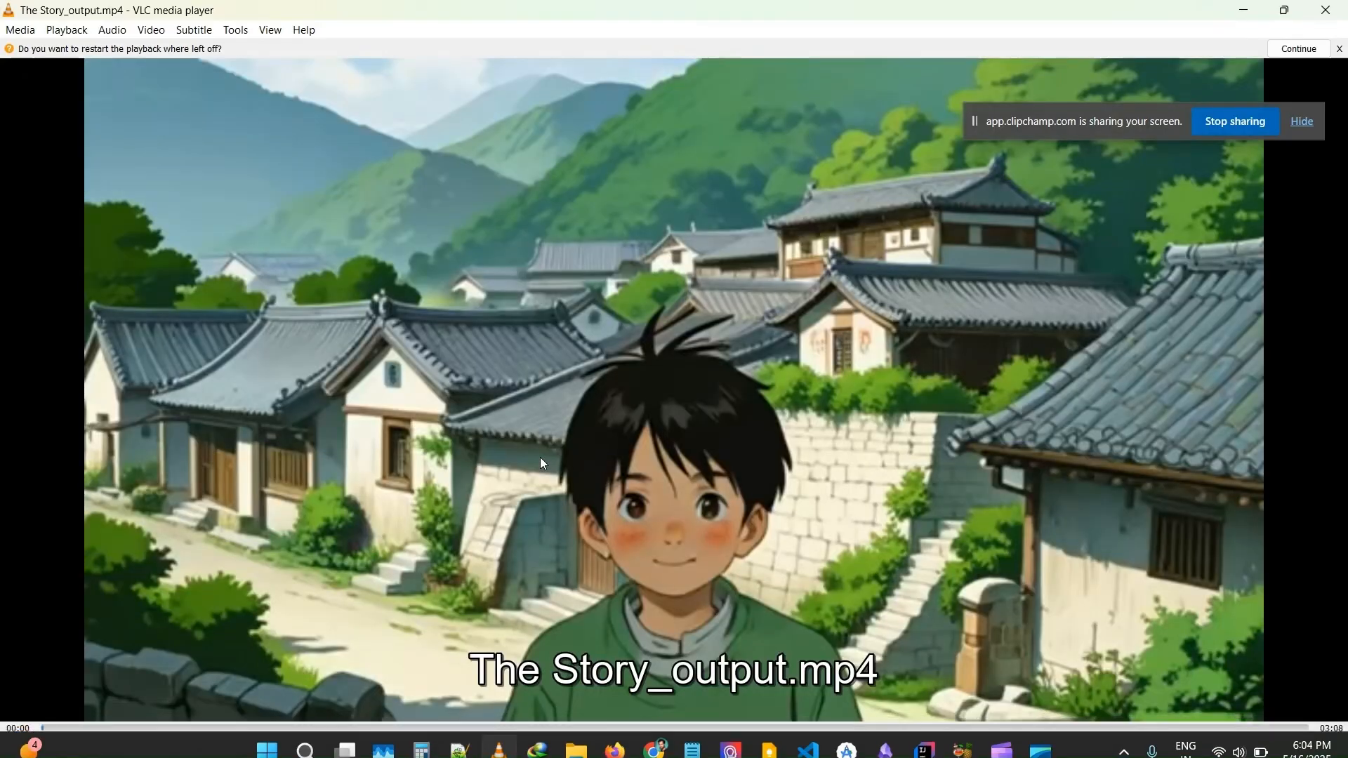
- Pause the encoded video and check its picture quality at several points, closing the player and returning to HandBrake's main window
click(356, 729)
click(478, 517)
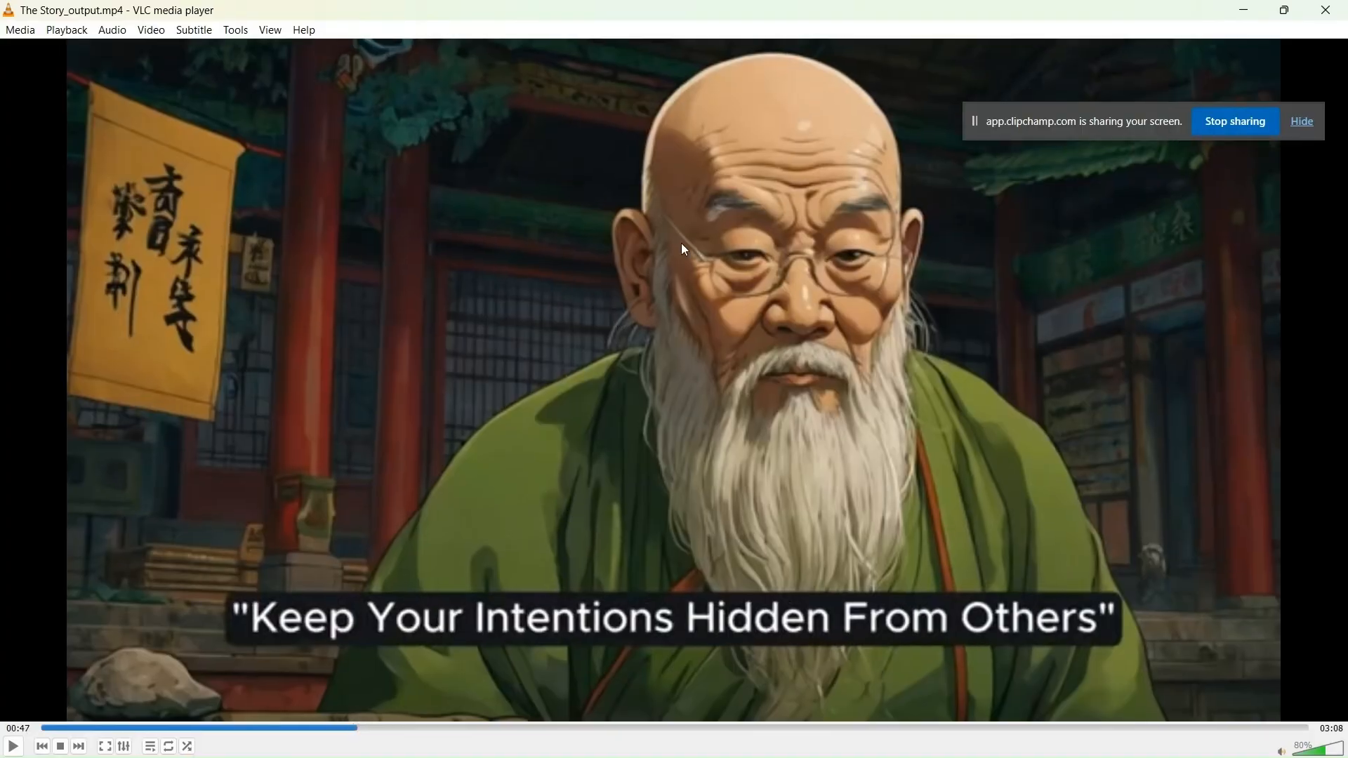
click(739, 728)
click(921, 728)
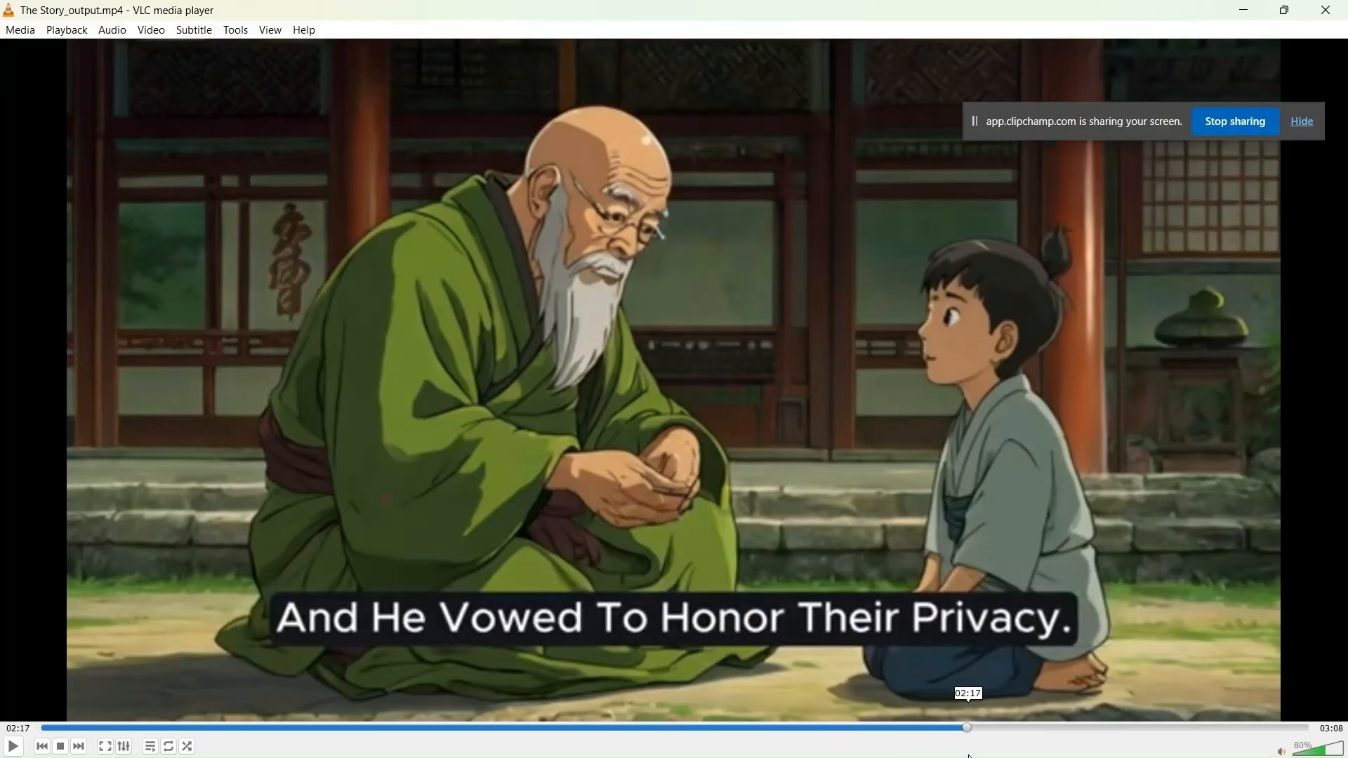
click(623, 728)
click(458, 728)
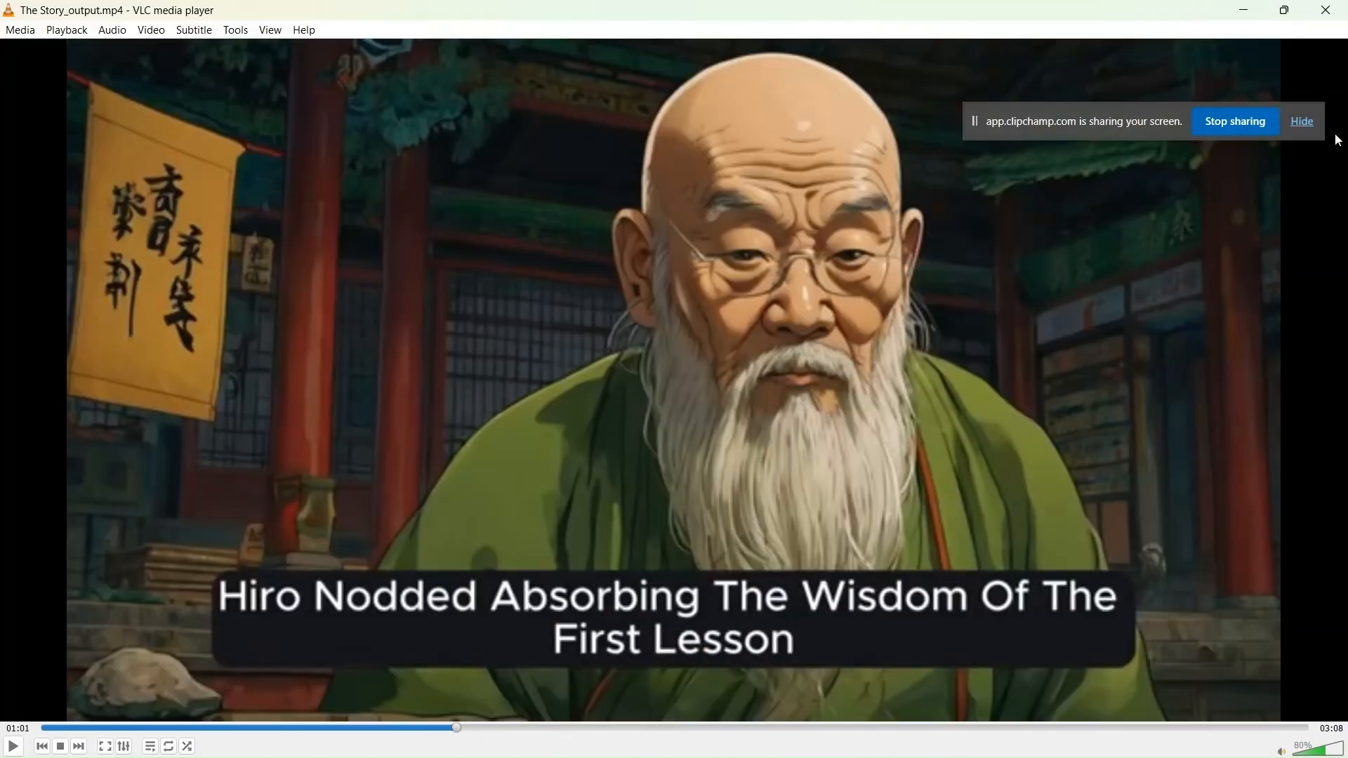
click(1326, 10)
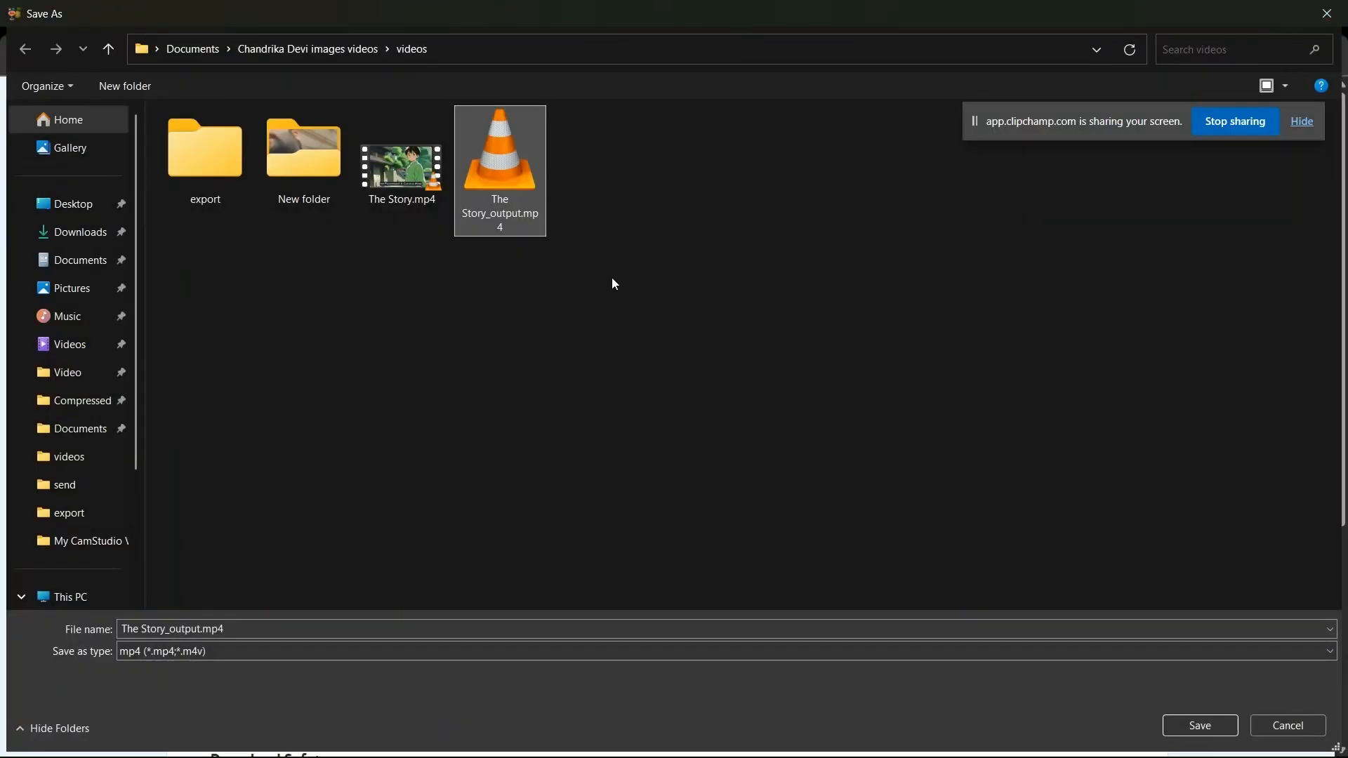
key(Return)
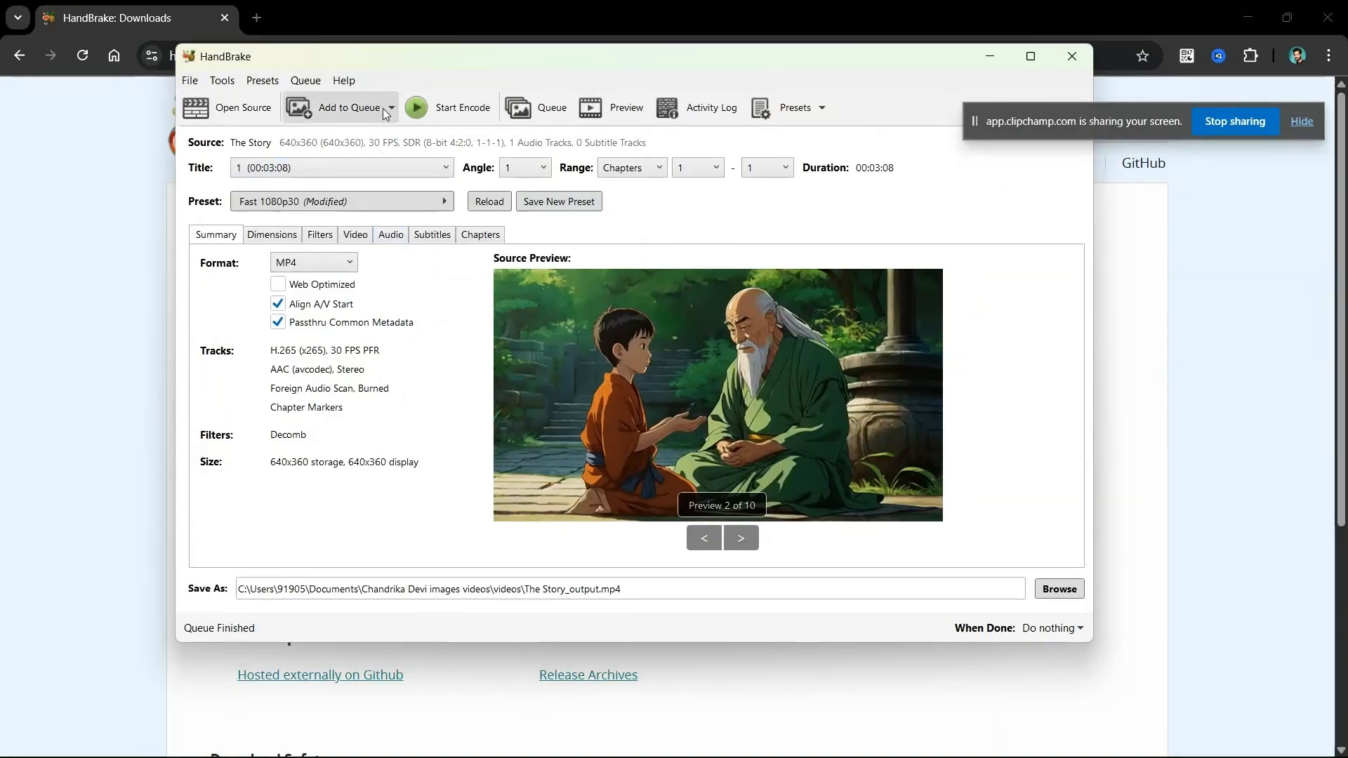
- Review the filter, video, audio and subtitle settings and the available titles for The Story
click(321, 234)
click(355, 235)
click(396, 237)
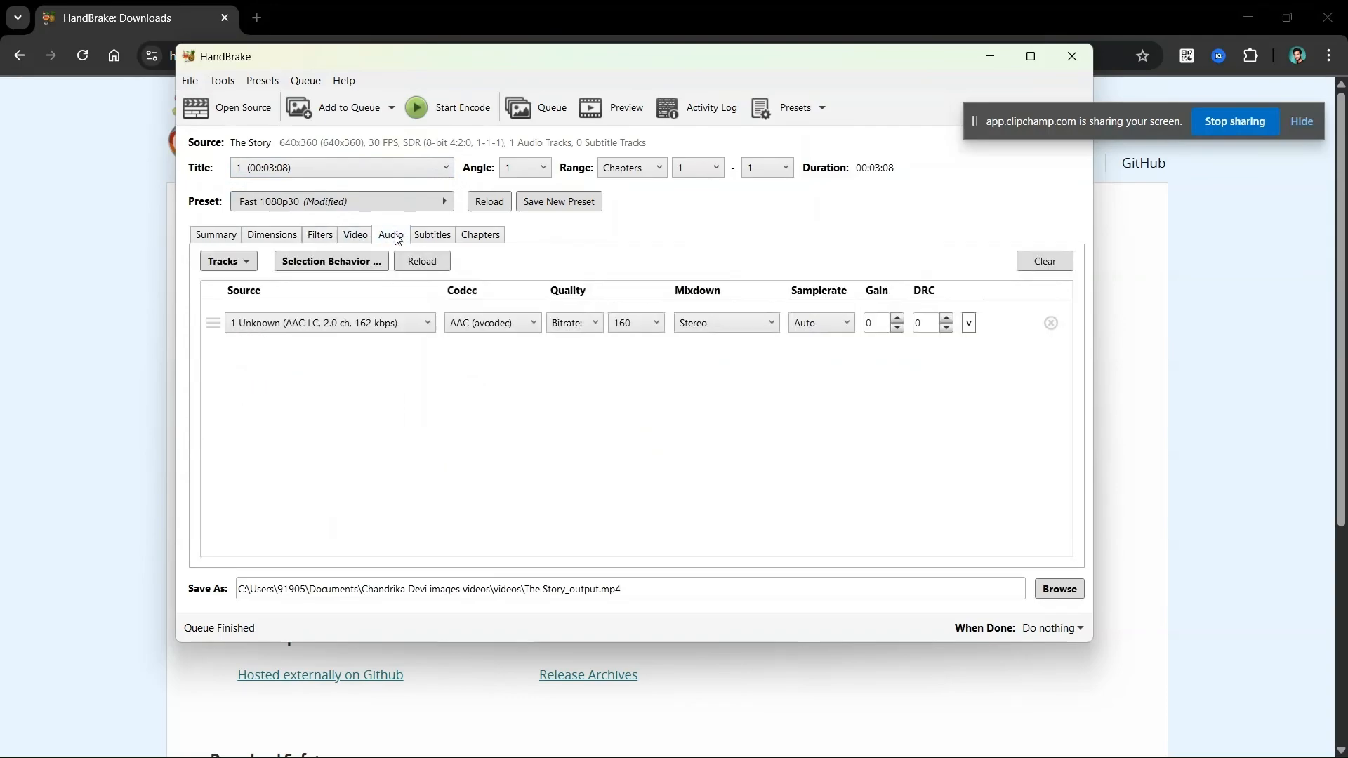
click(433, 235)
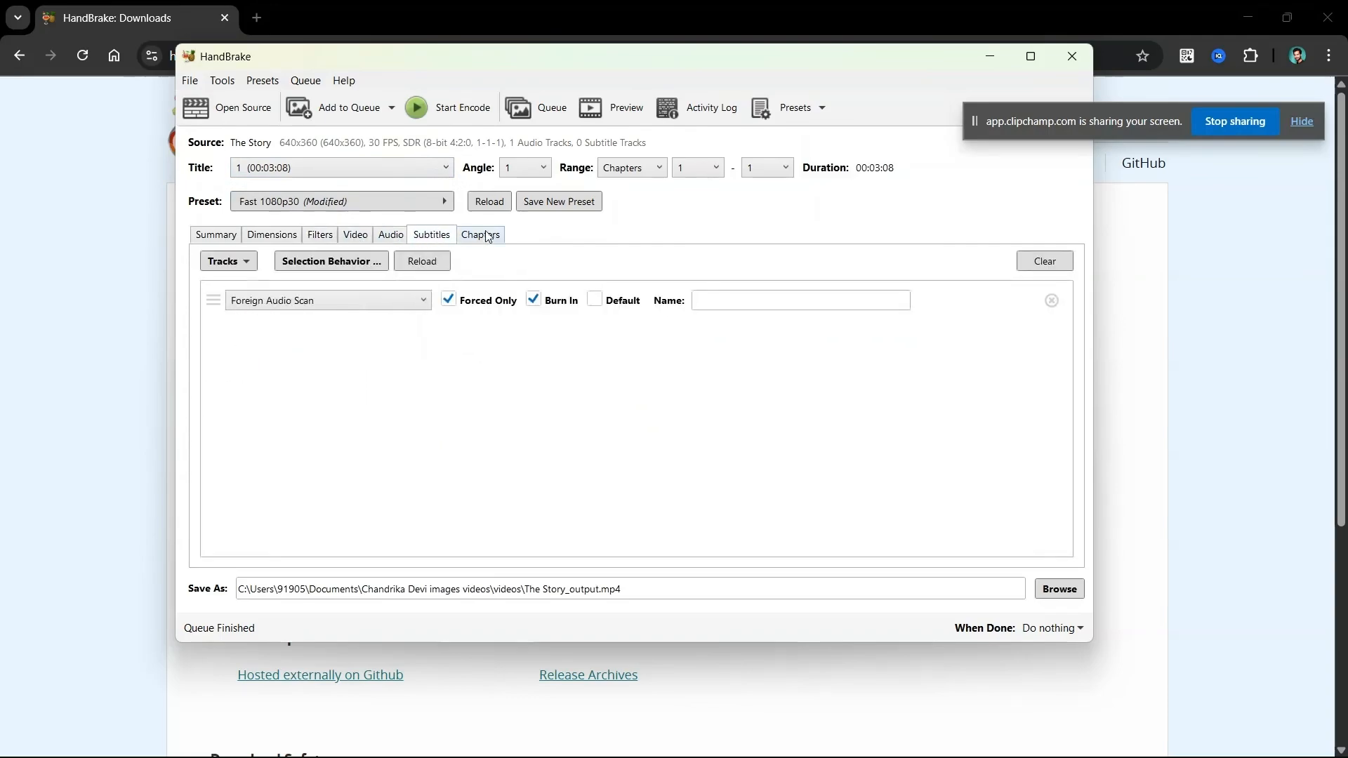
click(301, 171)
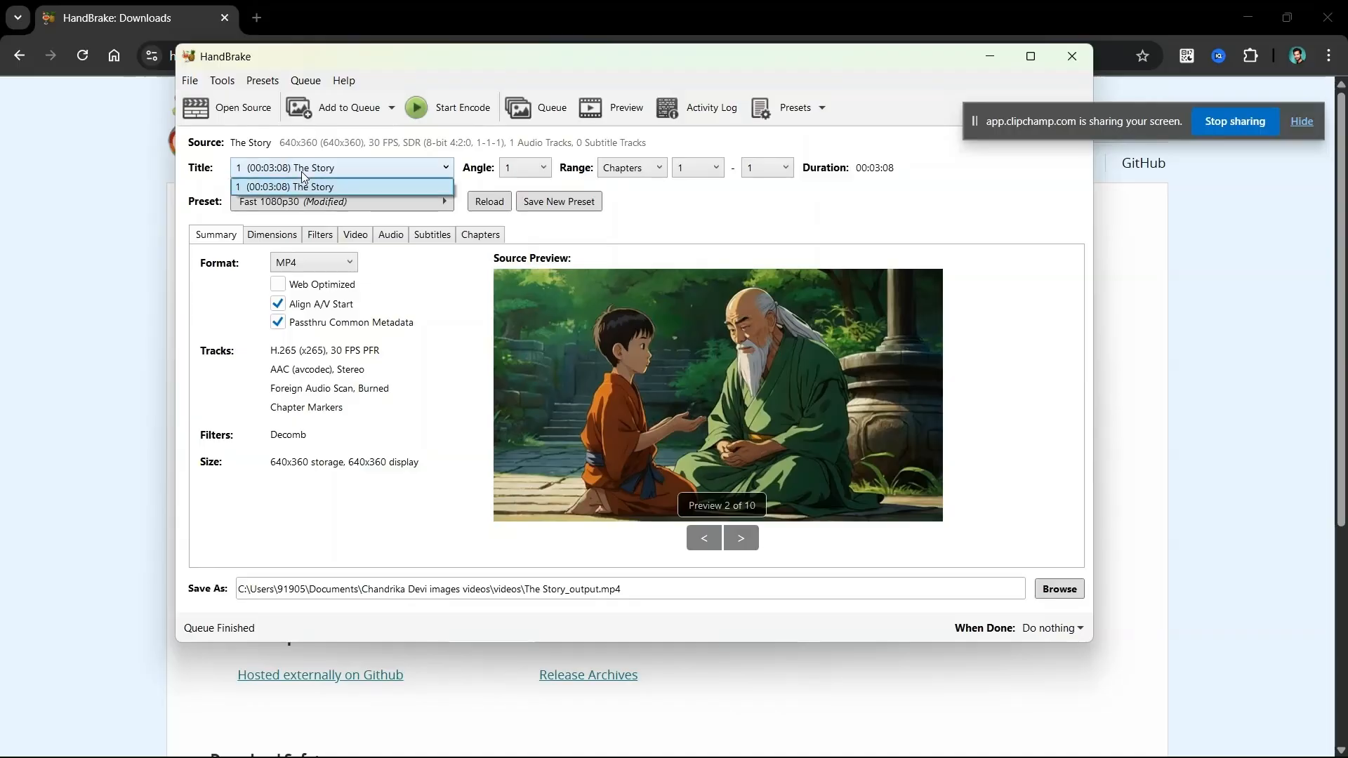
click(301, 171)
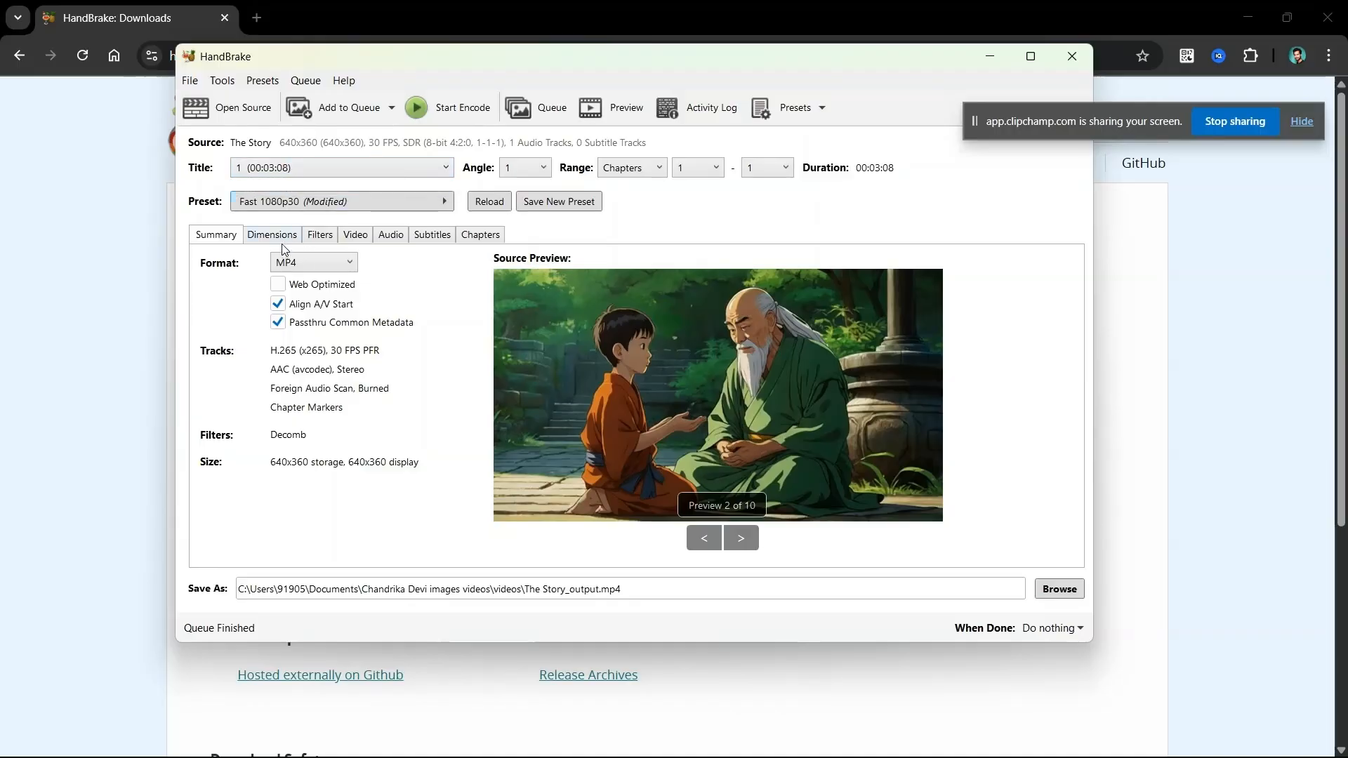
click(300, 236)
click(318, 238)
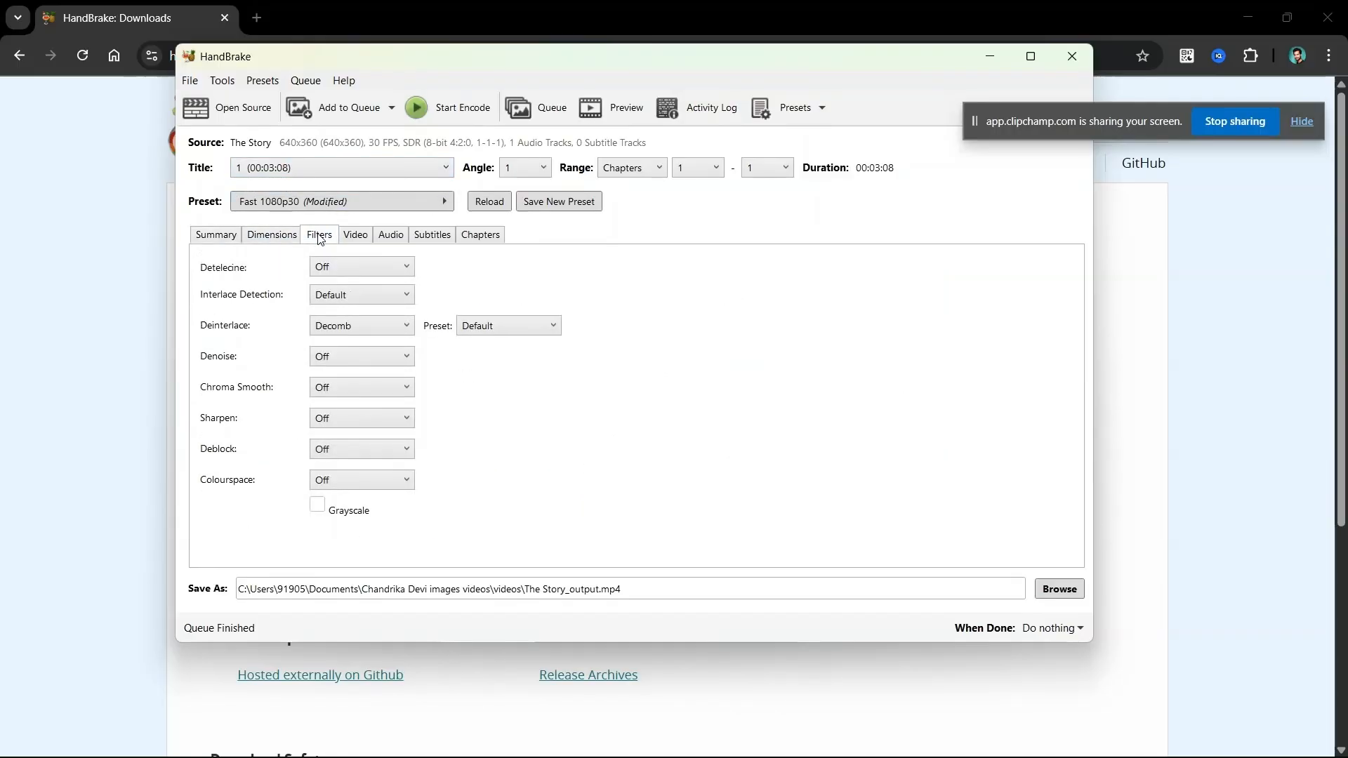
click(358, 237)
click(392, 238)
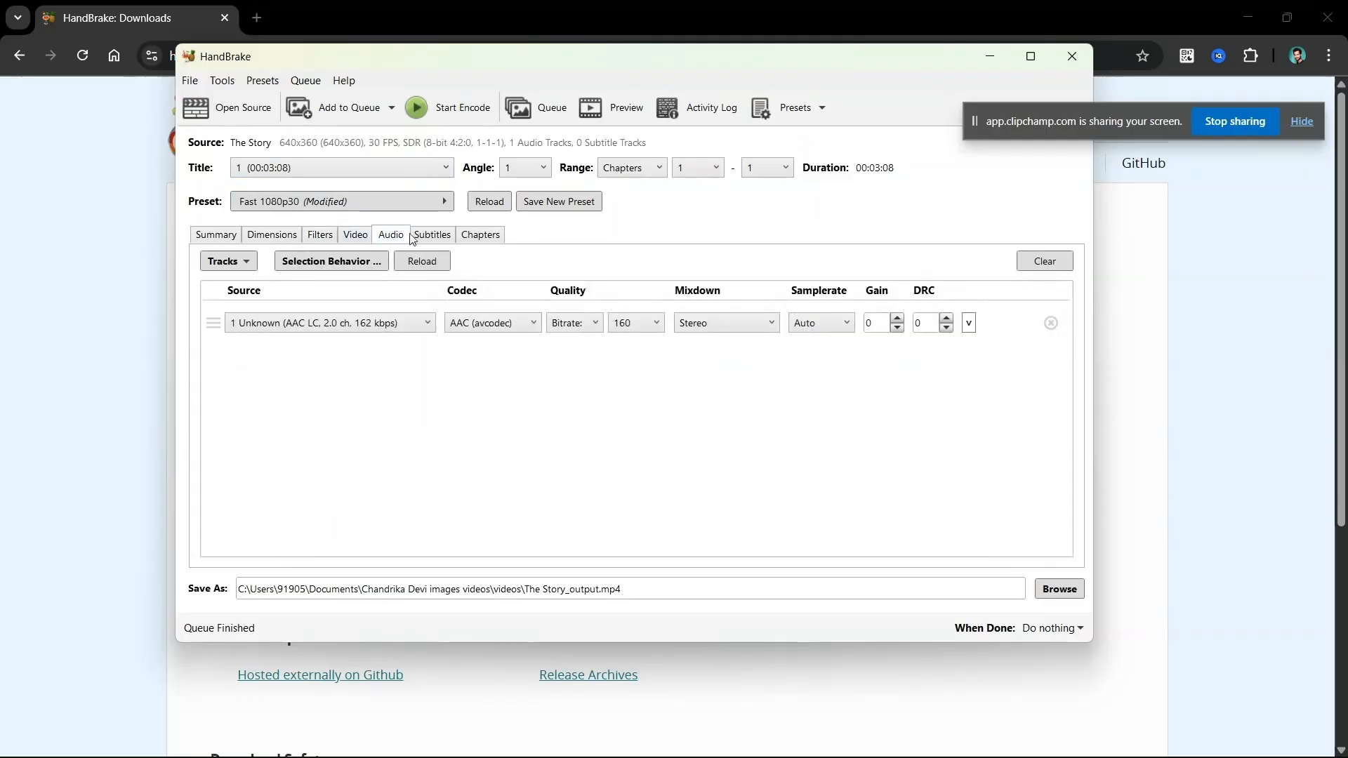
click(434, 236)
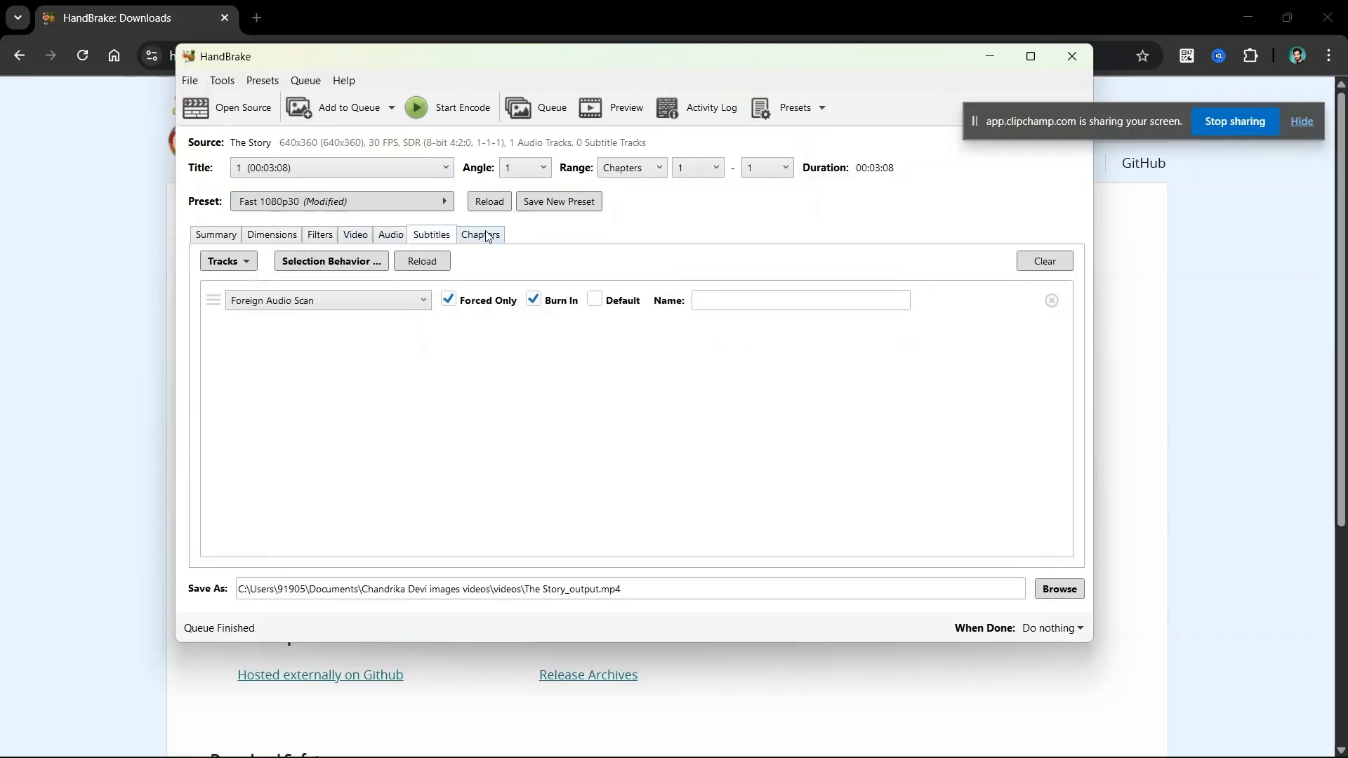